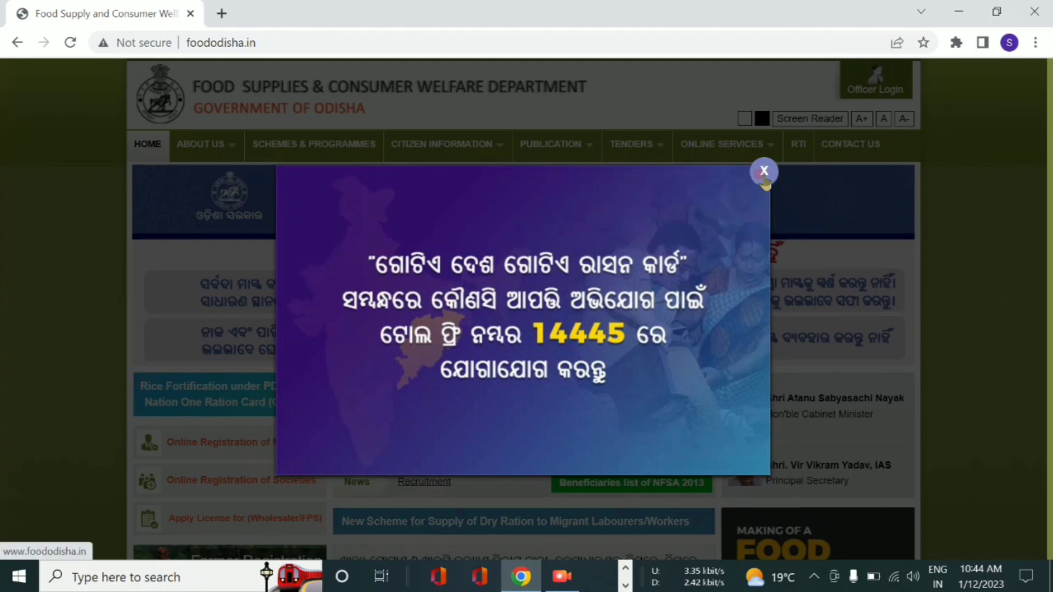
# - Dismiss the announcement popup and start Apply New Card under NFSA via Online Services > Citizen Services
pyautogui.click(764, 174)
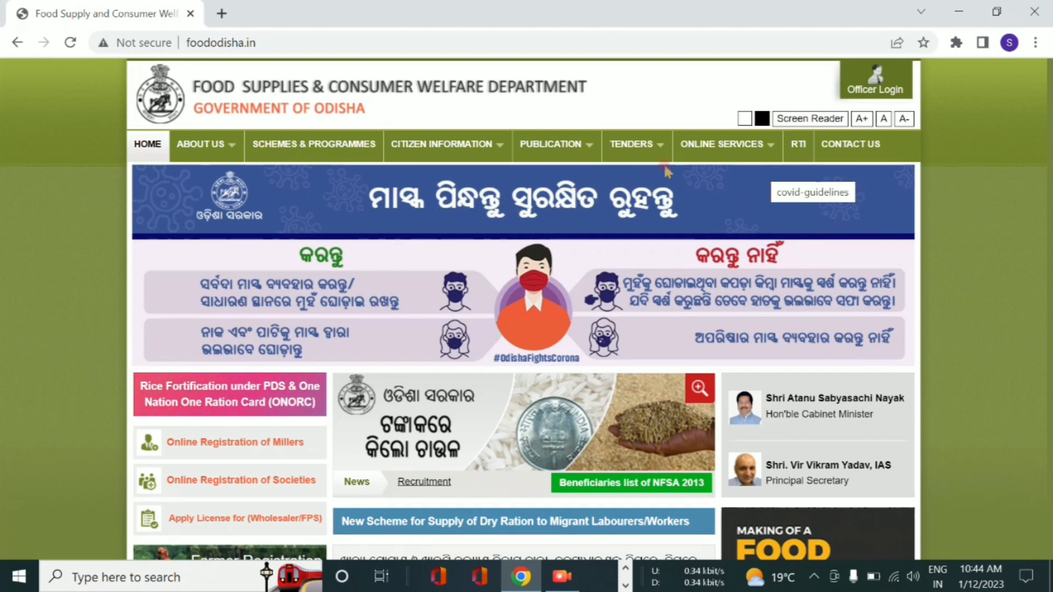
pyautogui.moveTo(668, 164)
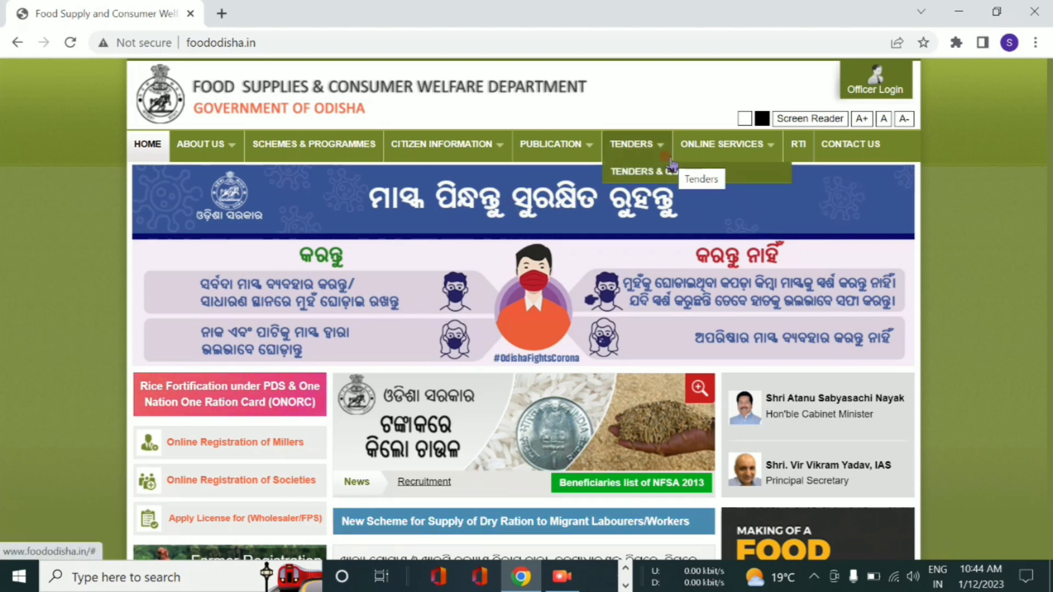
pyautogui.moveTo(707, 147)
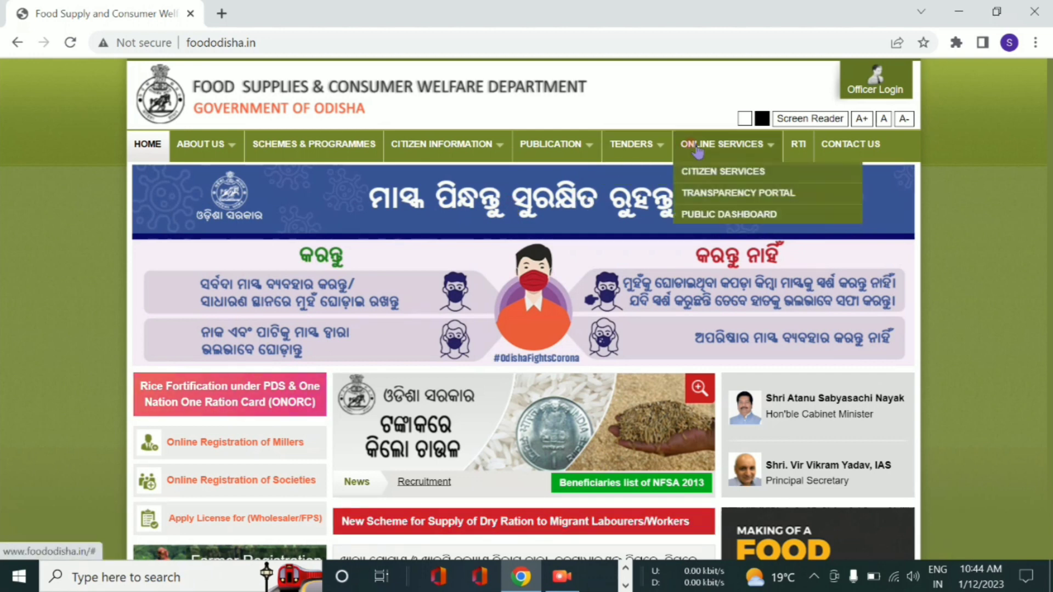
pyautogui.click(719, 175)
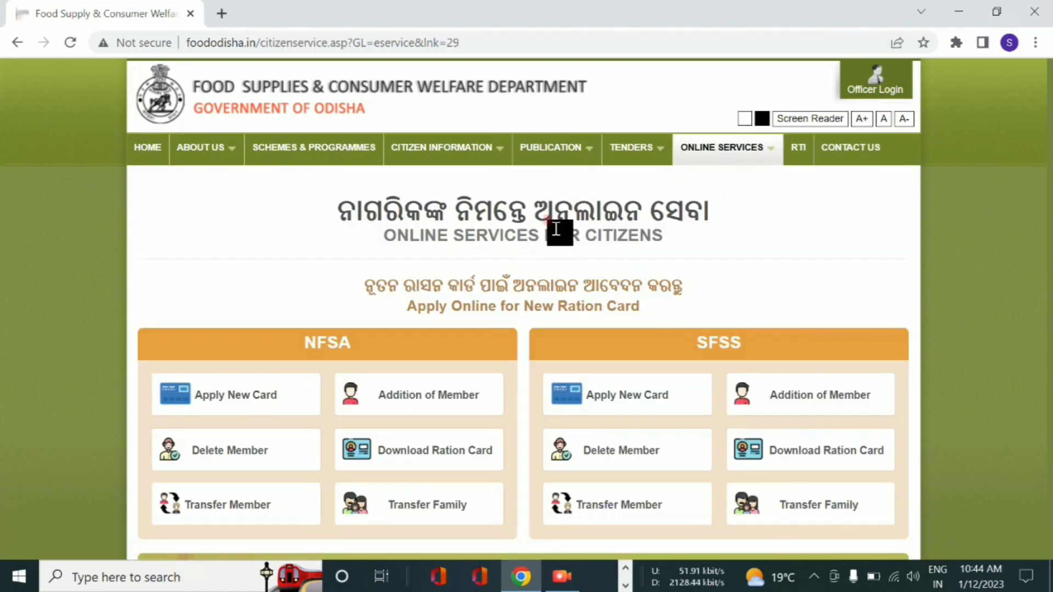
pyautogui.scroll(-3, 614, 229)
pyautogui.scroll(2, 324, 171)
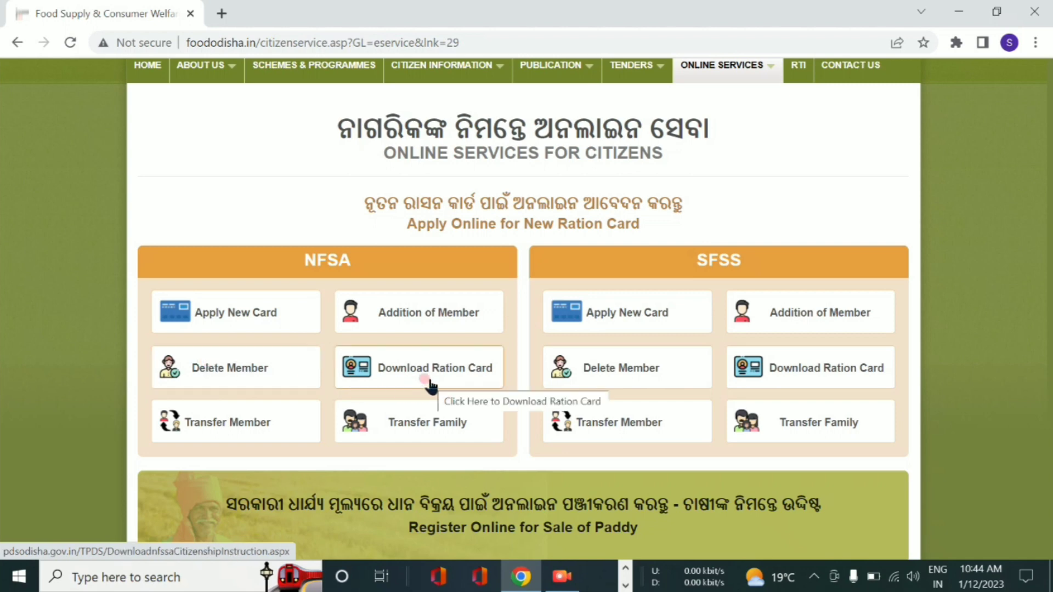
pyautogui.click(212, 313)
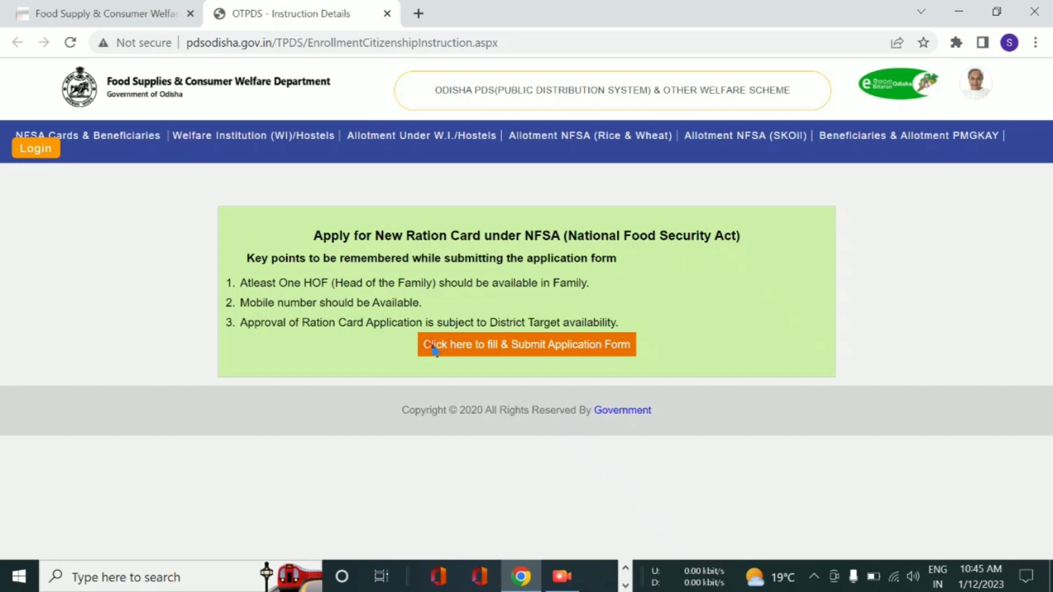
# - Continue from the NFSA key-points notice to the application form
pyautogui.click(555, 348)
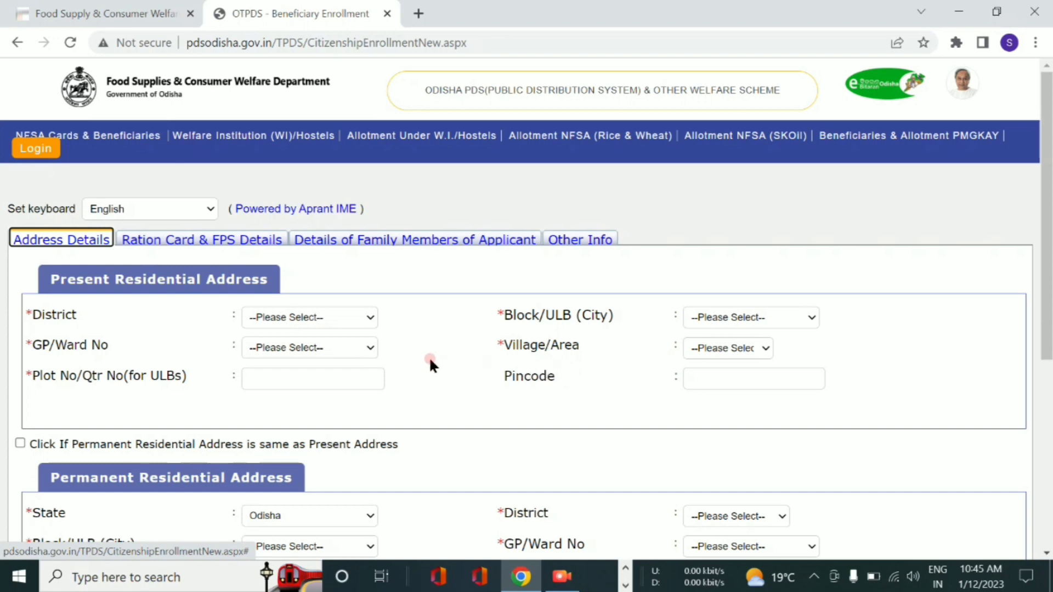
pyautogui.scroll(-5, 321, 325)
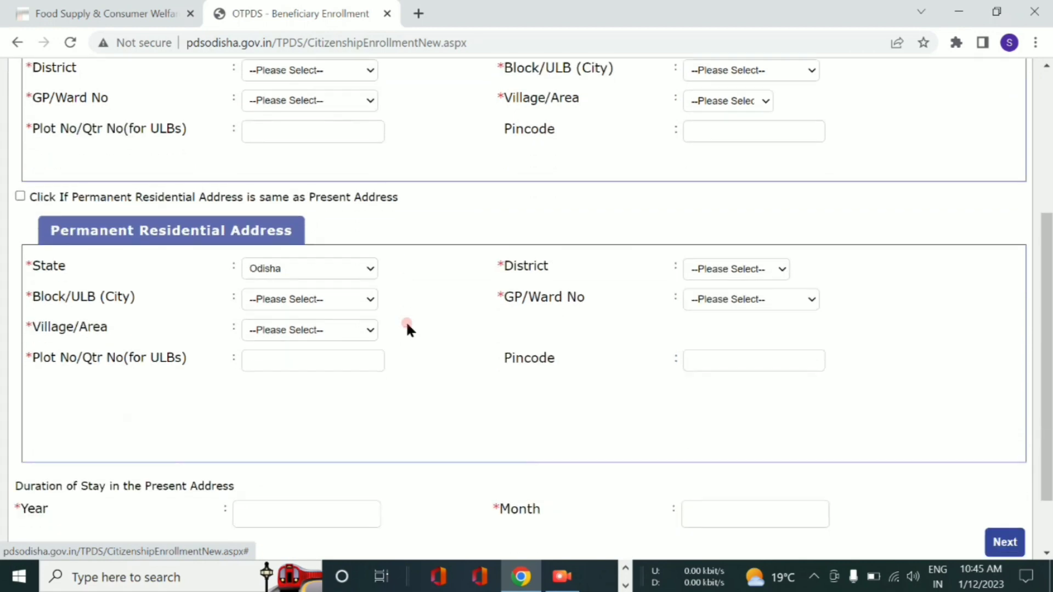
pyautogui.scroll(-2, 345, 302)
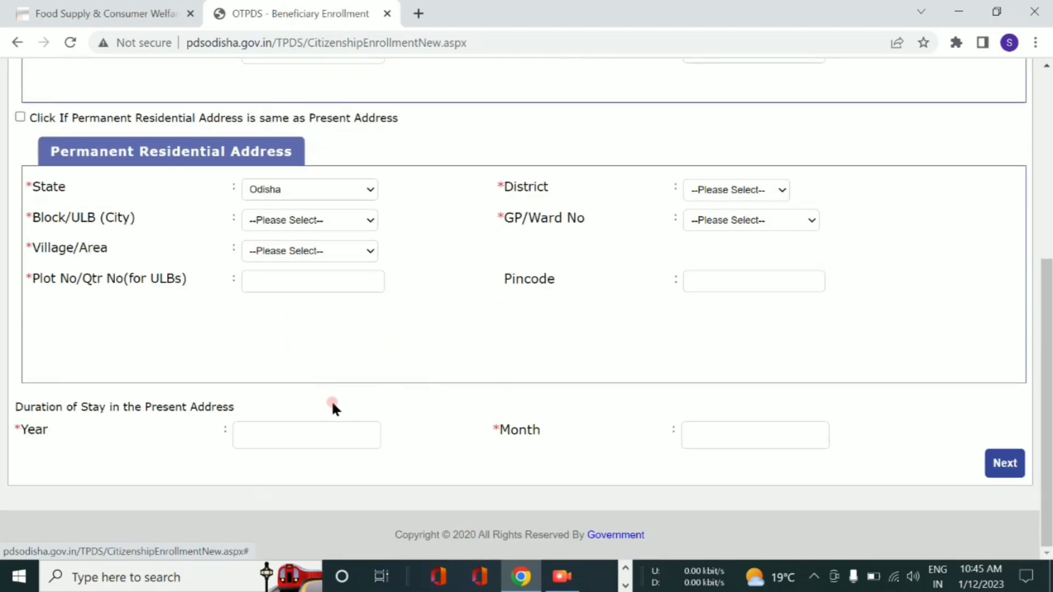
pyautogui.scroll(5, 310, 350)
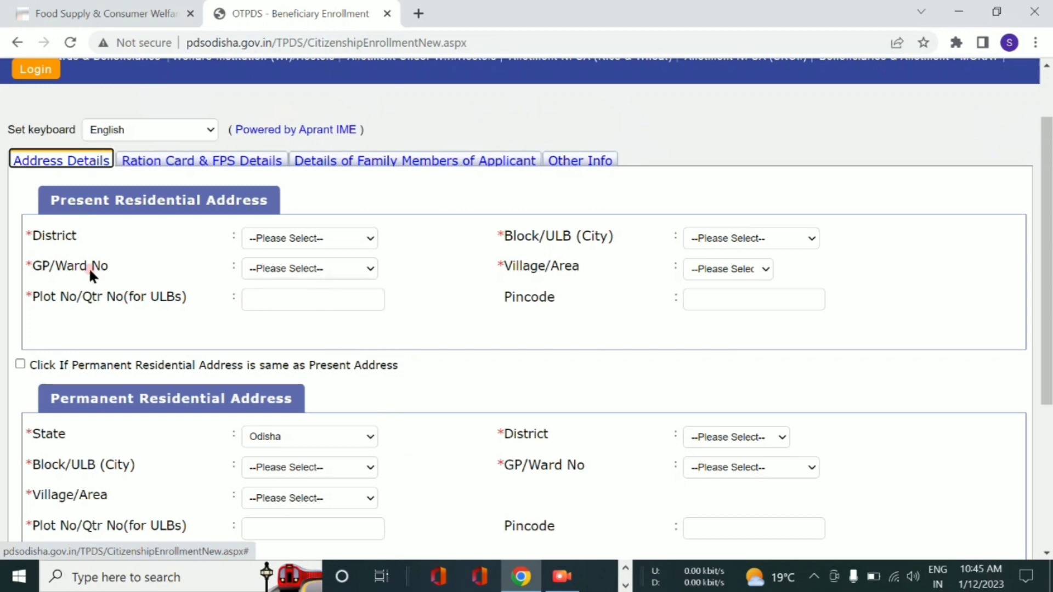
pyautogui.click(301, 238)
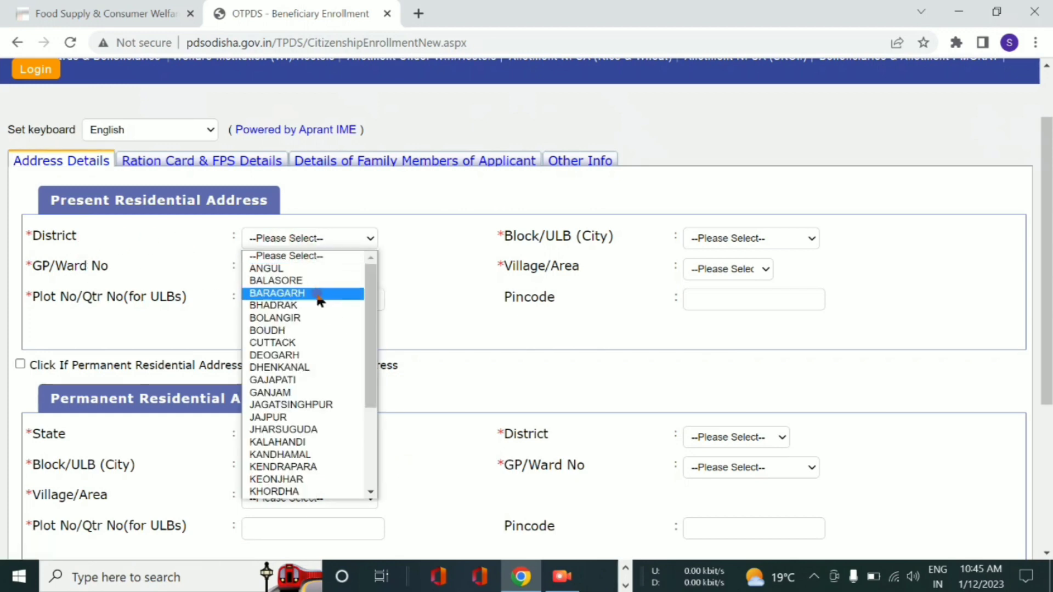
pyautogui.click(327, 320)
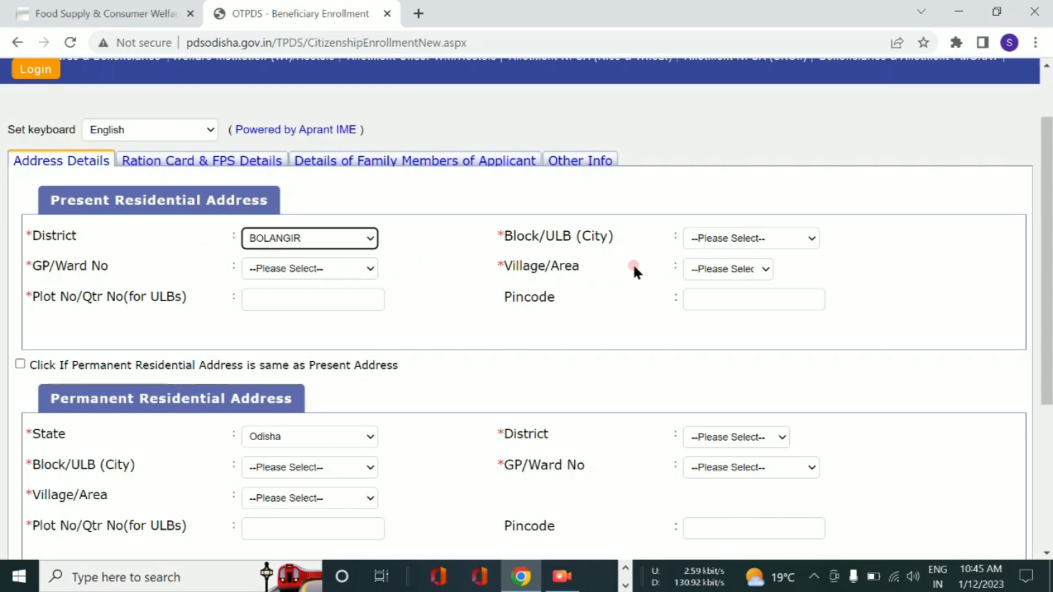
pyautogui.click(758, 236)
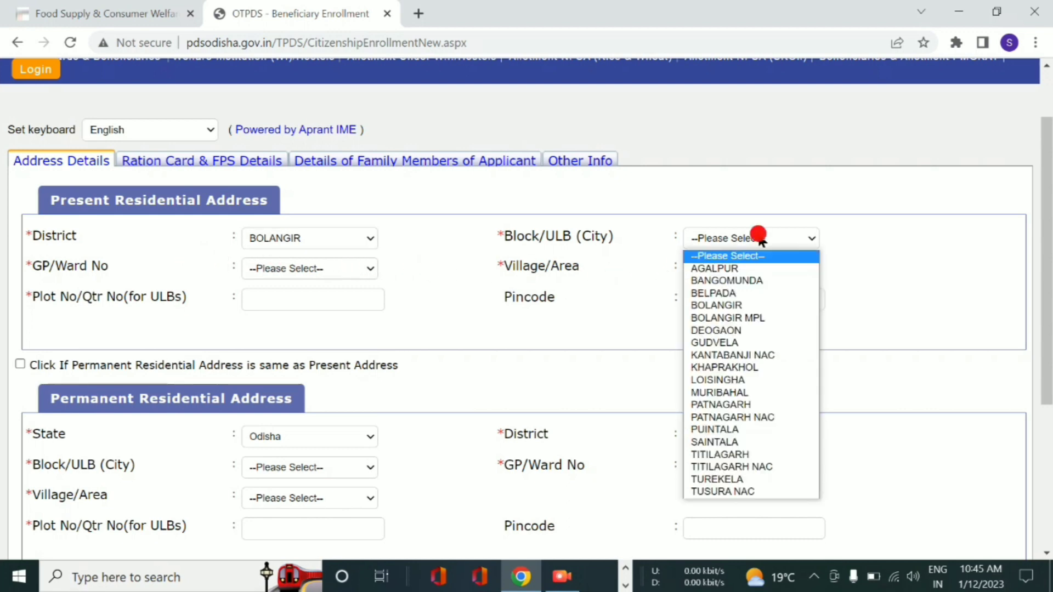
pyautogui.click(746, 293)
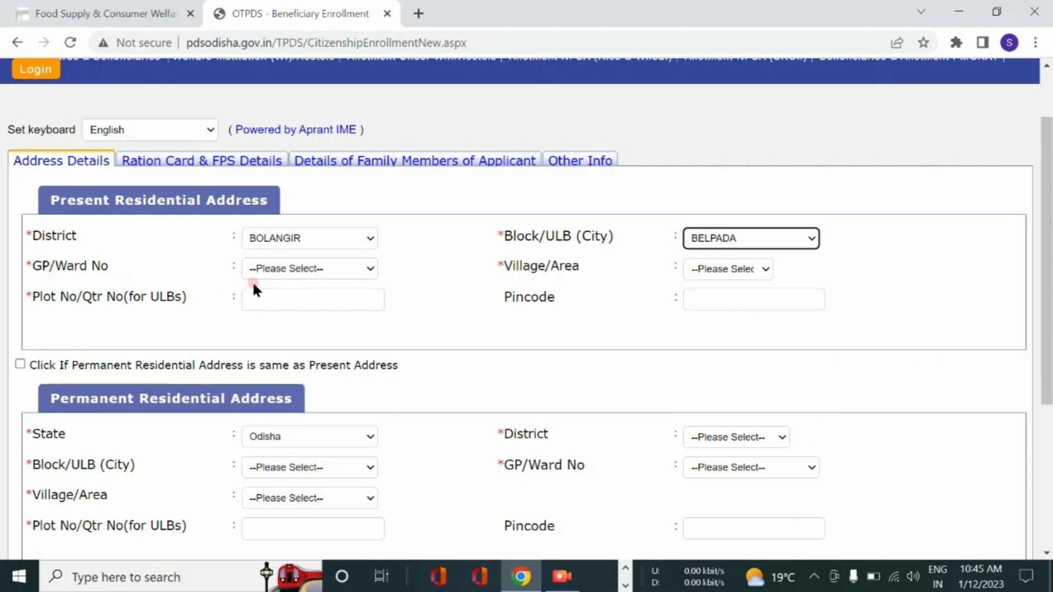
pyautogui.click(297, 269)
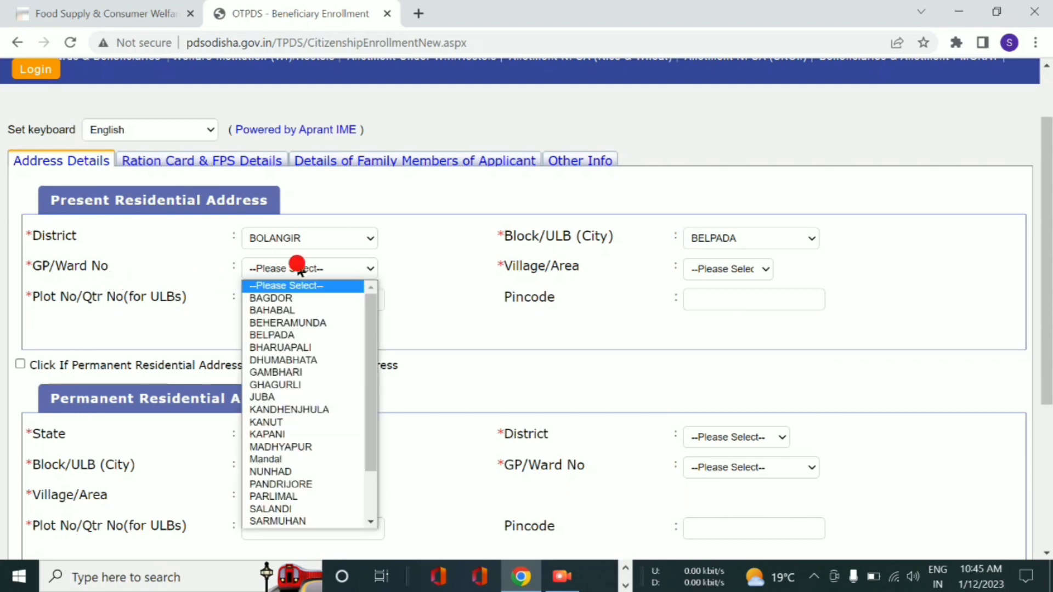
pyautogui.click(277, 373)
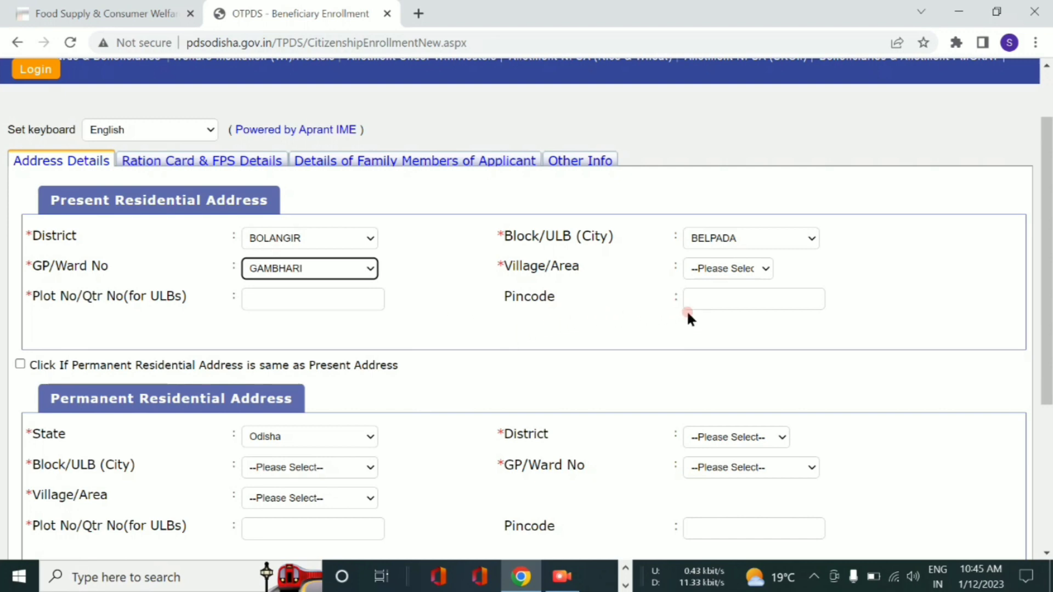
pyautogui.click(720, 269)
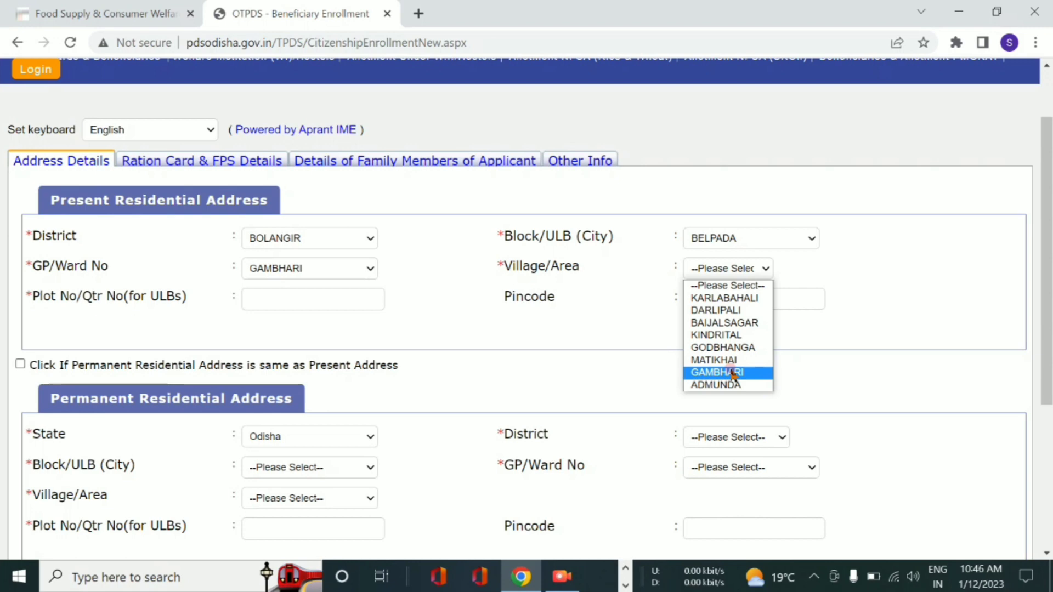
pyautogui.click(729, 334)
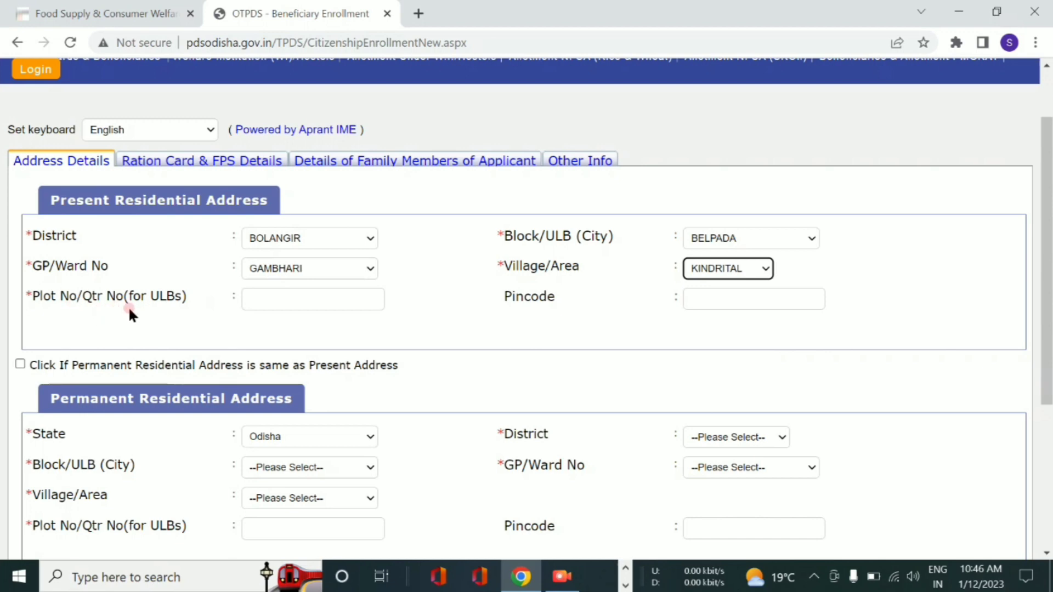
pyautogui.click(280, 297)
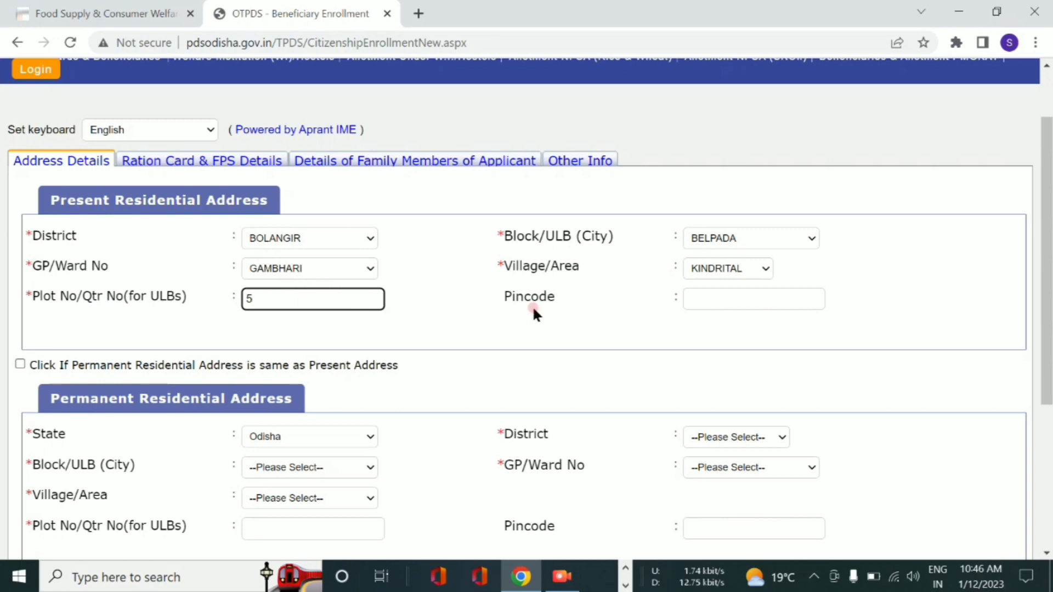
pyautogui.click(694, 300)
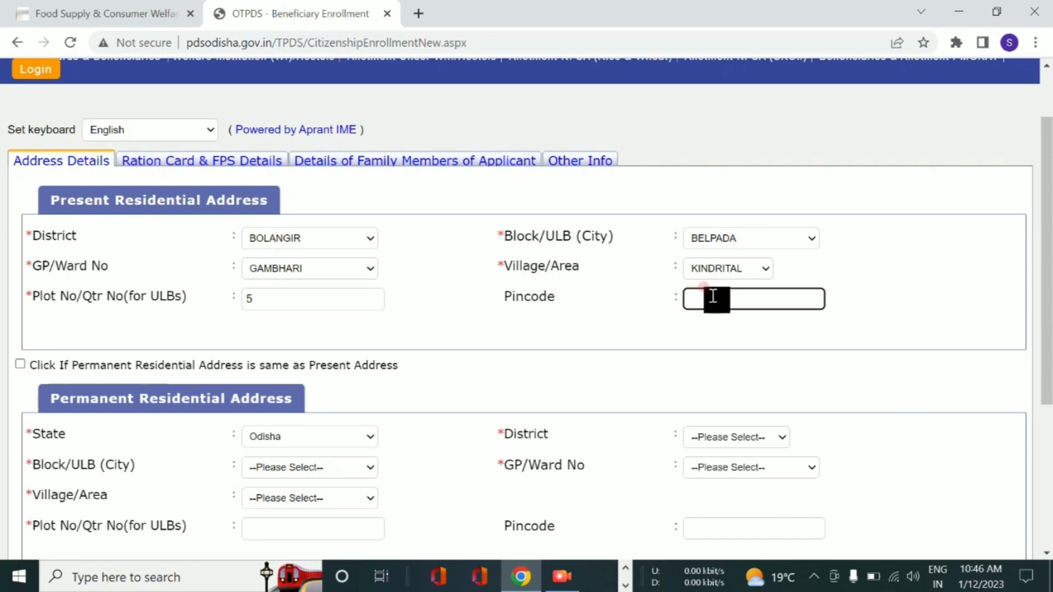
pyautogui.write('767027')
pyautogui.scroll(-3, 181, 370)
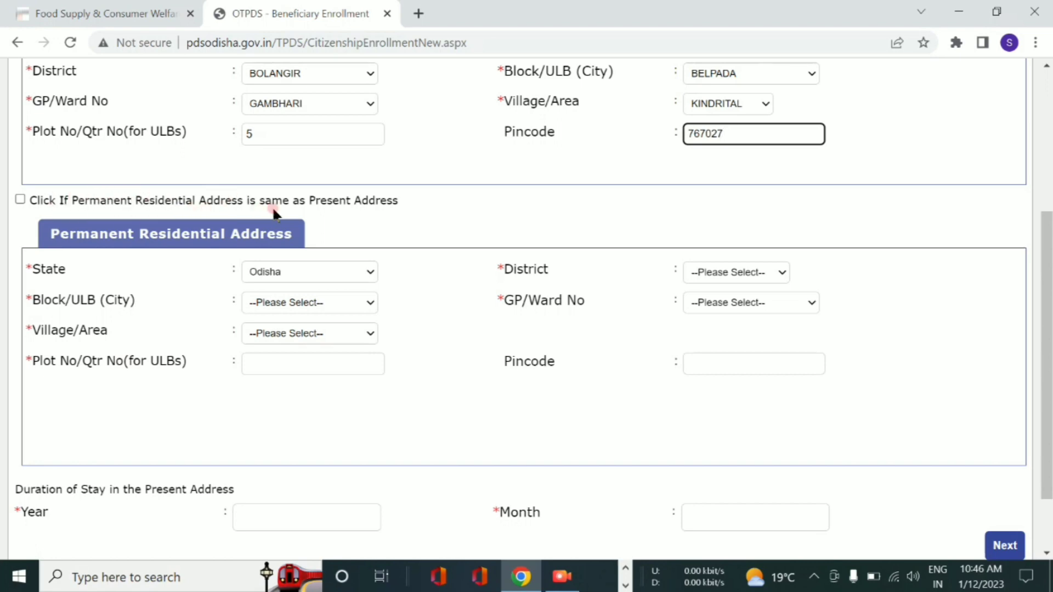
# - Set permanent address same as present, with a stay of 22 years and 00 months
pyautogui.click(19, 200)
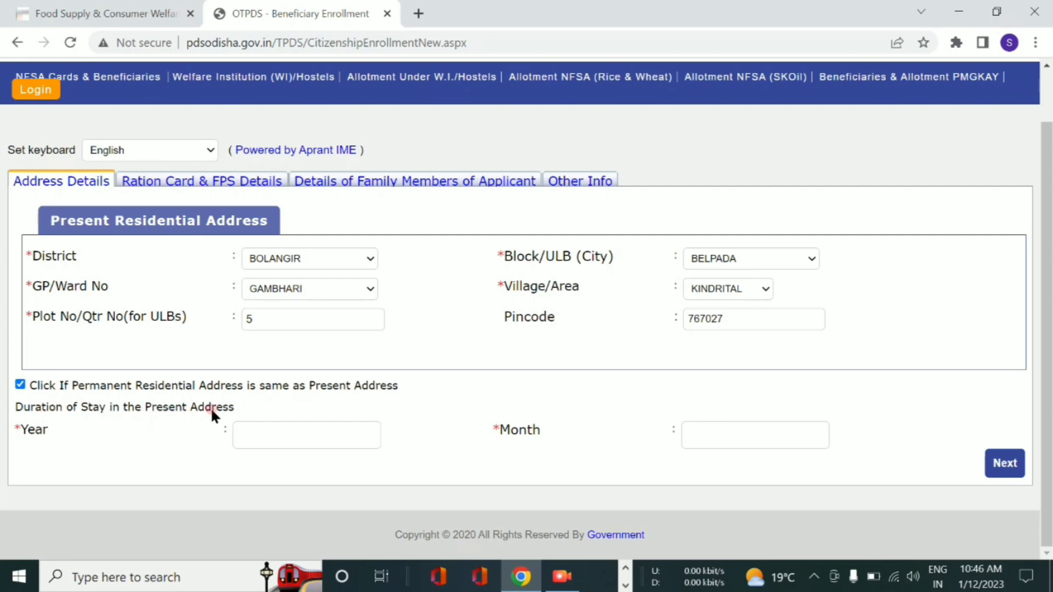
pyautogui.click(281, 436)
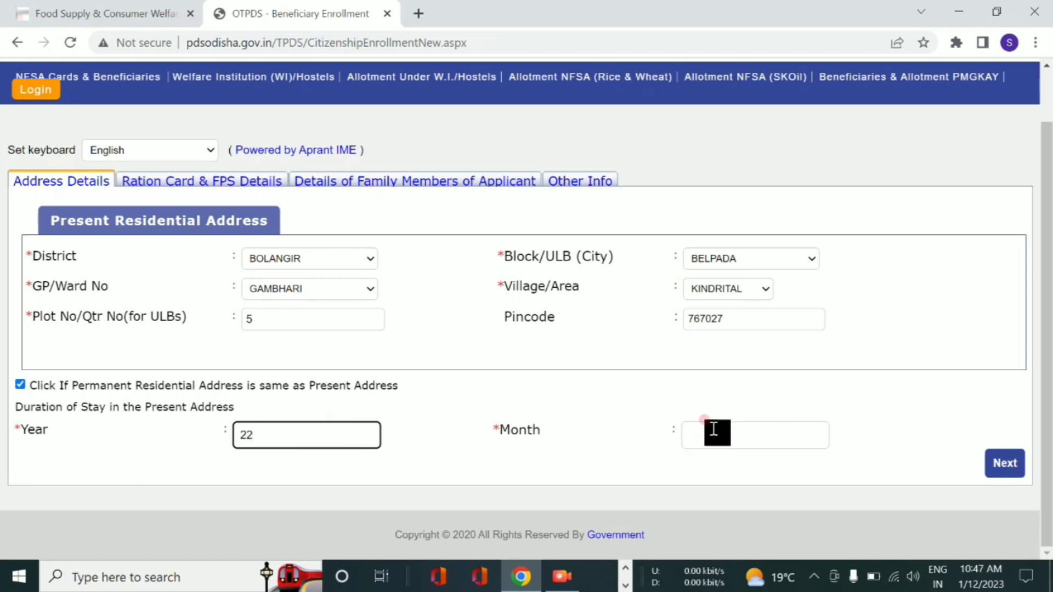
pyautogui.click(729, 431)
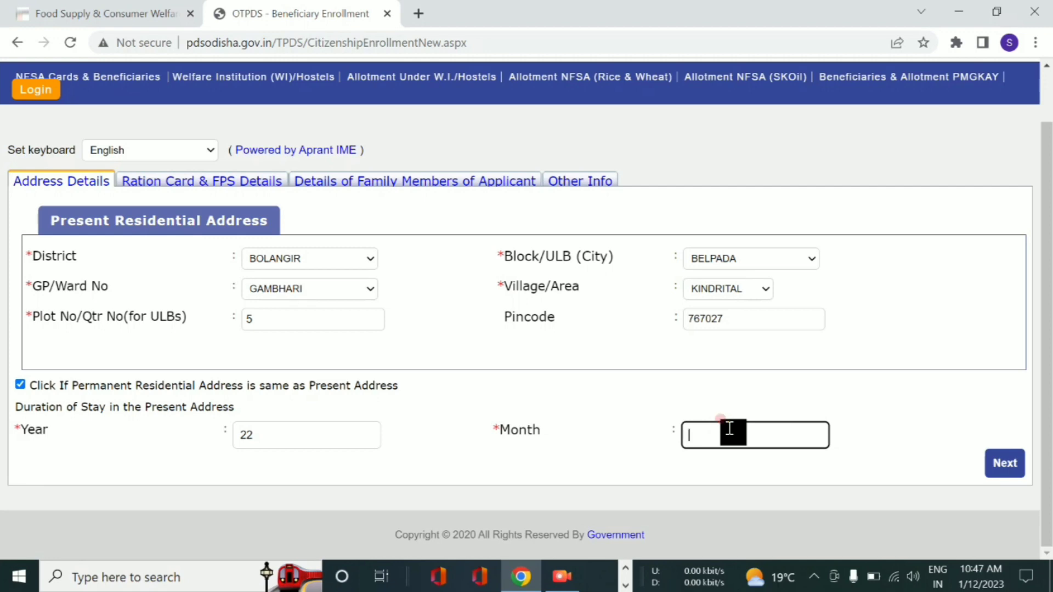
pyautogui.write('00')
# - Set ration card type AAY and fair price shop 0504G008 for both rice and SK Oil
pyautogui.click(1009, 464)
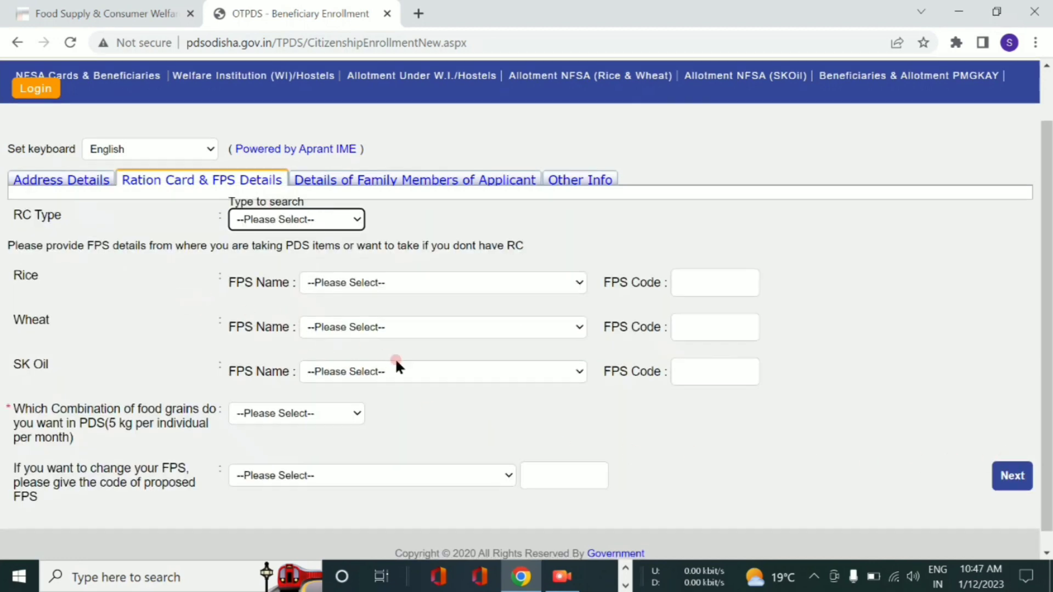
pyautogui.scroll(-1, 481, 357)
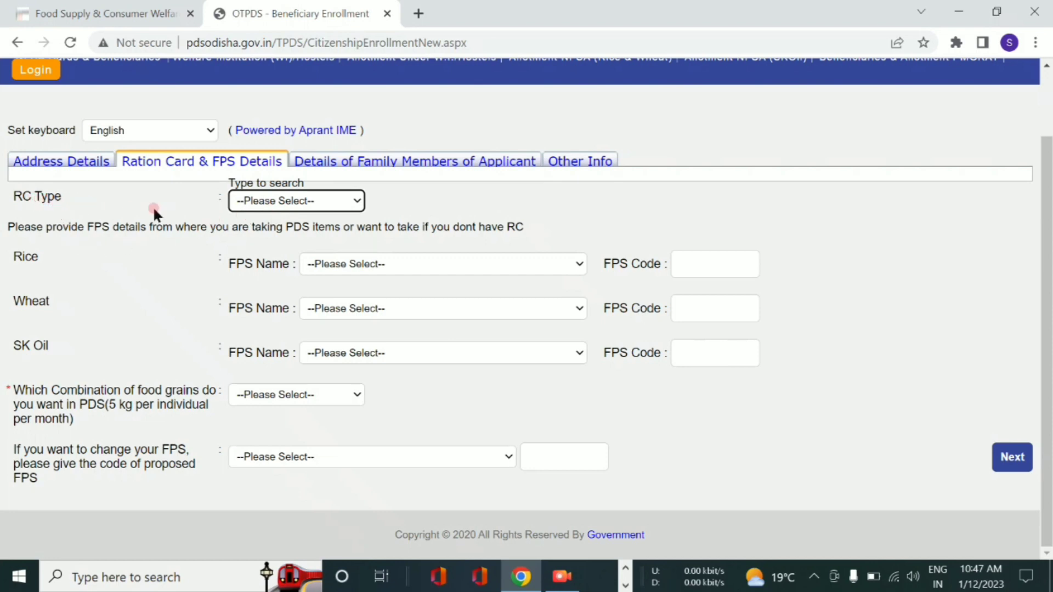
pyautogui.click(267, 201)
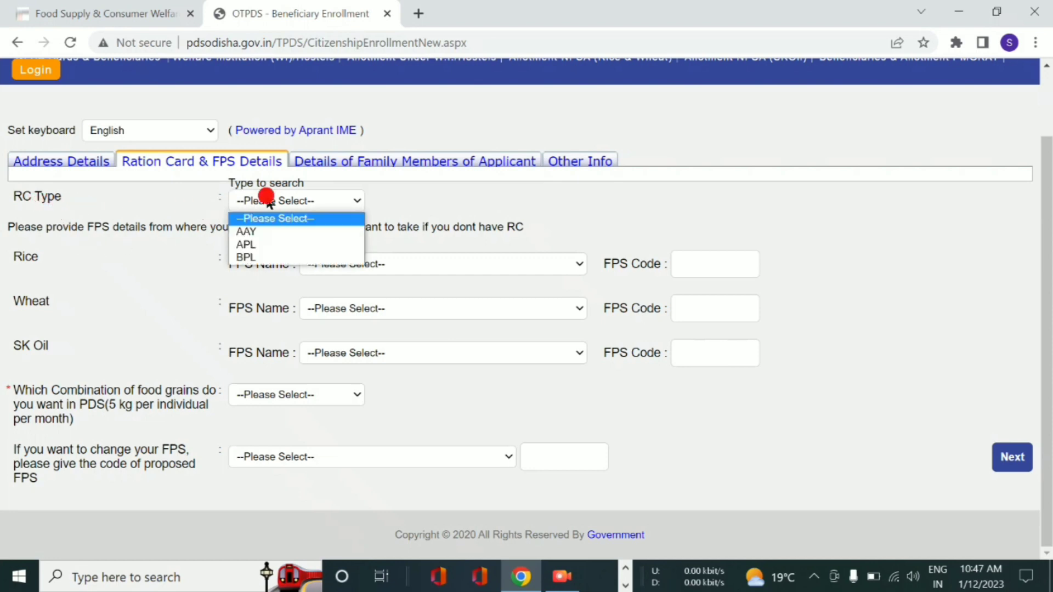
pyautogui.click(279, 234)
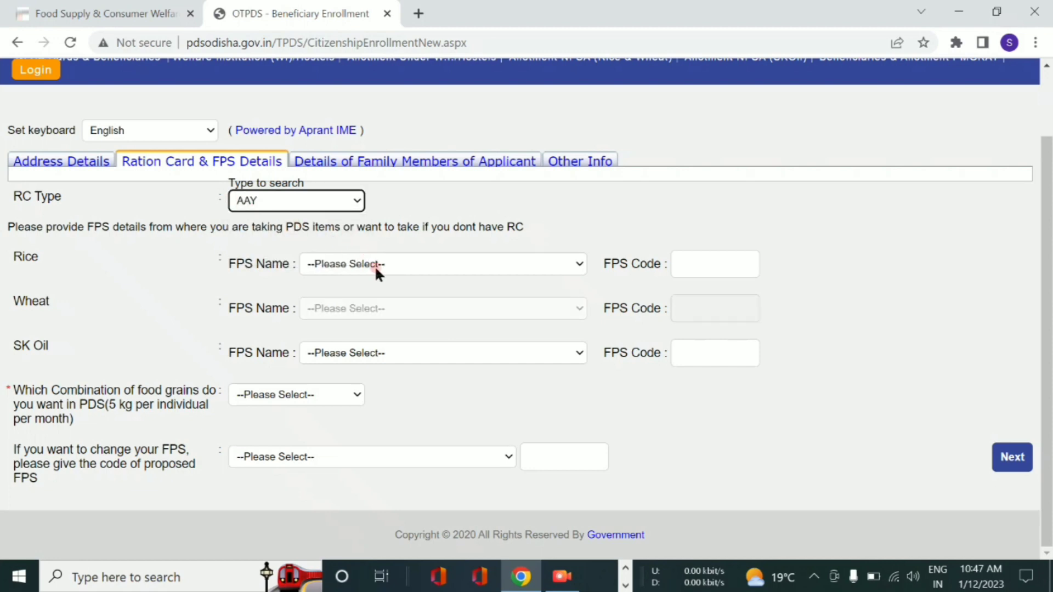
pyautogui.click(419, 265)
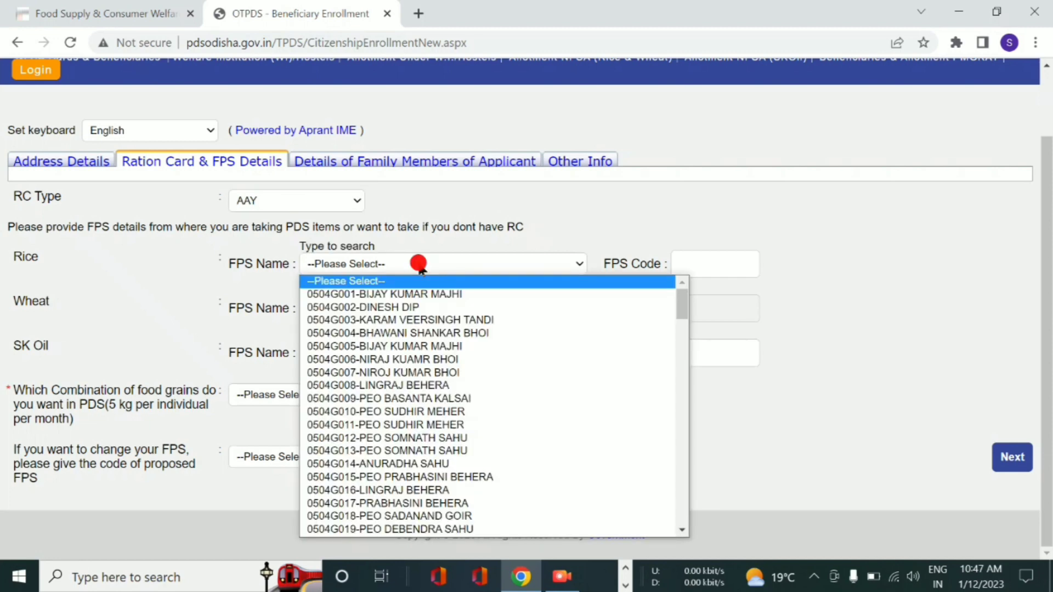
pyautogui.click(431, 386)
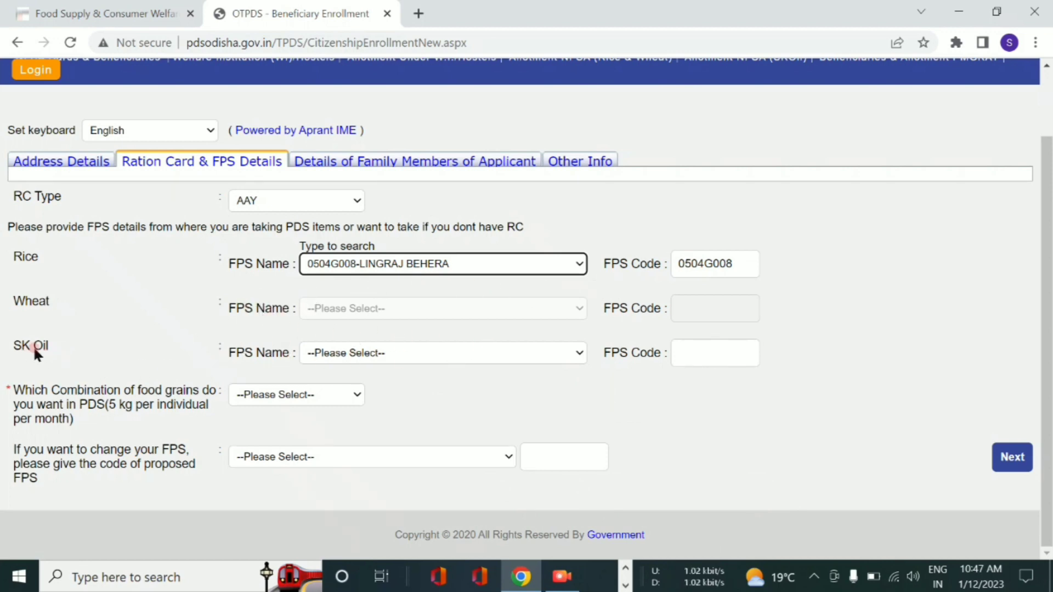
pyautogui.click(417, 353)
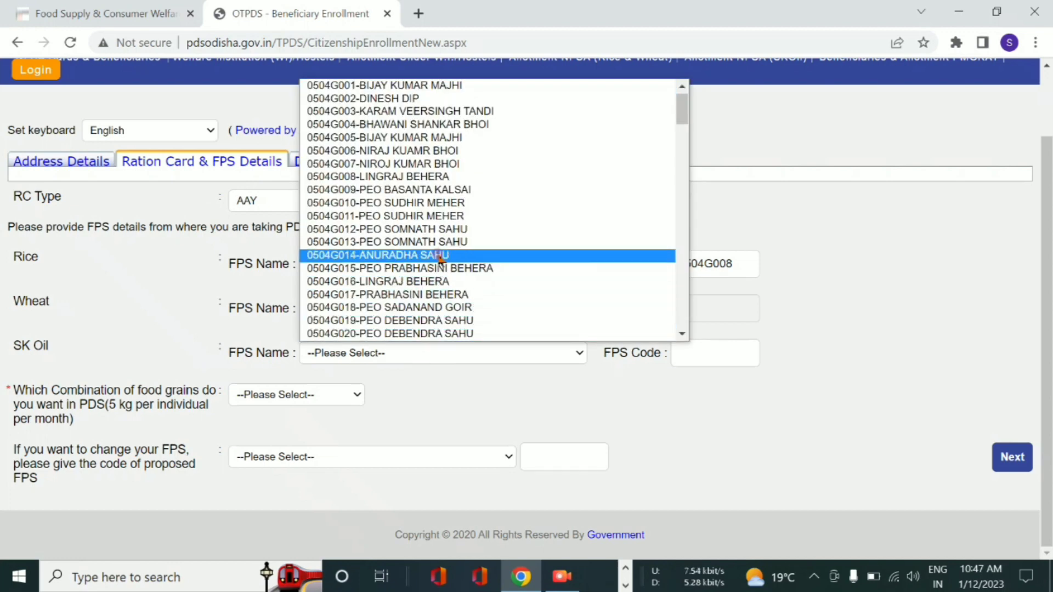
pyautogui.click(435, 176)
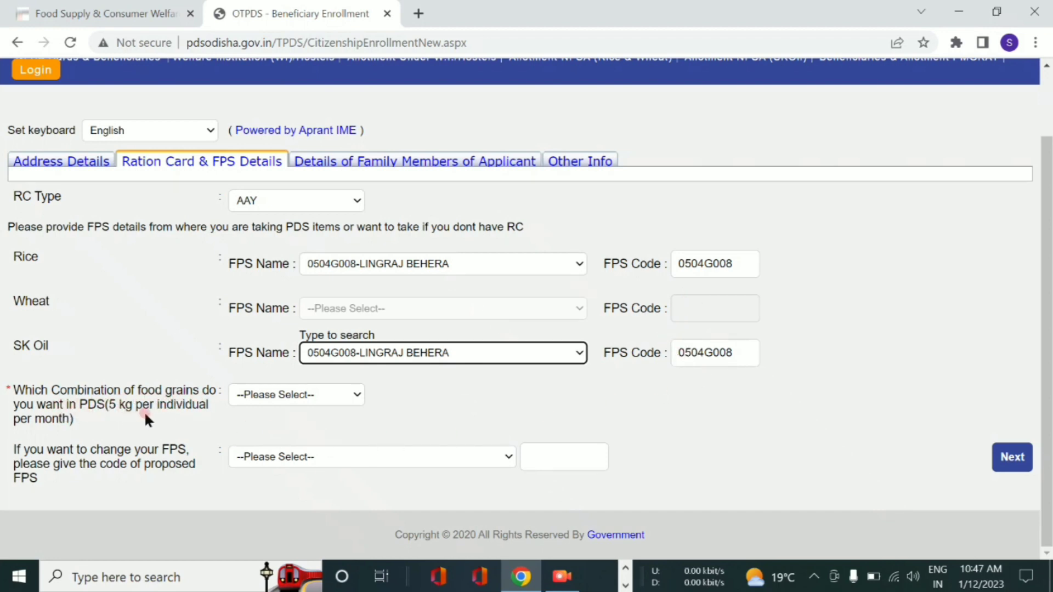
# - Choose 5 Kg Rice as grain combination and 0504G008 as the proposed FPS, then proceed
pyautogui.click(280, 395)
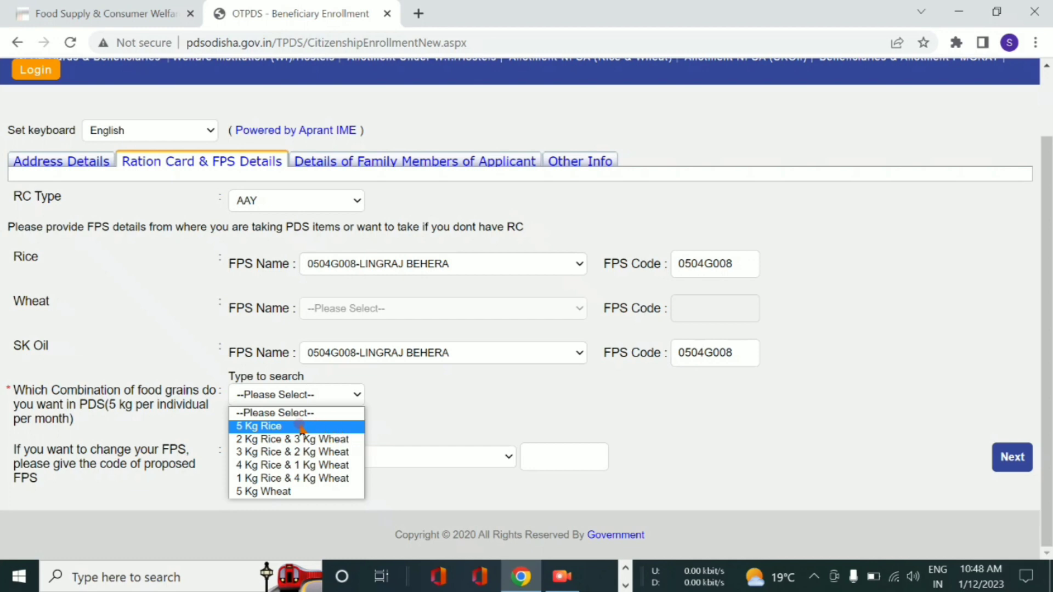
pyautogui.click(265, 426)
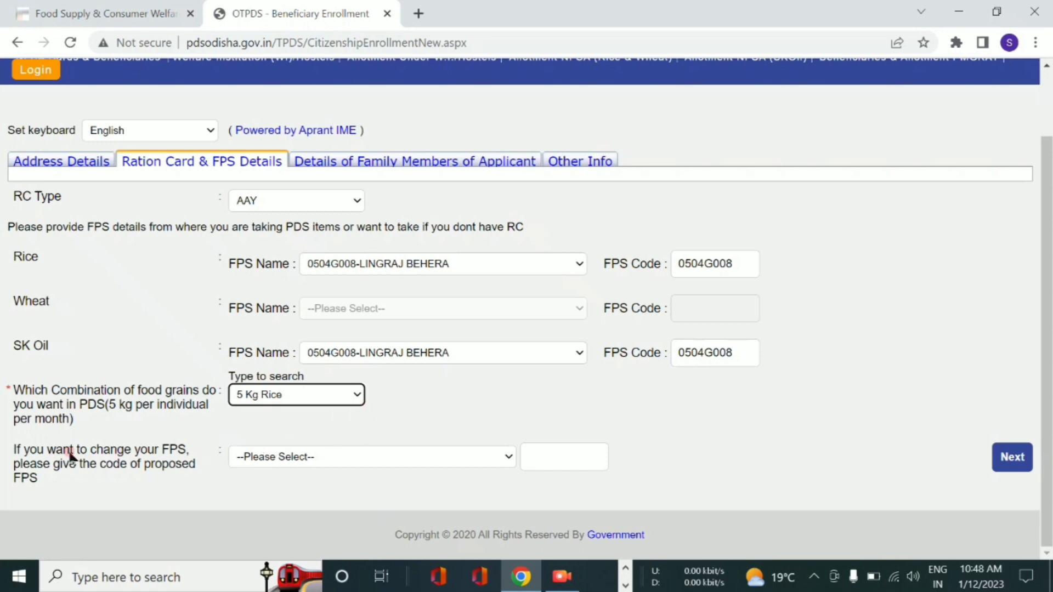
pyautogui.click(299, 455)
pyautogui.scroll(-1, 329, 384)
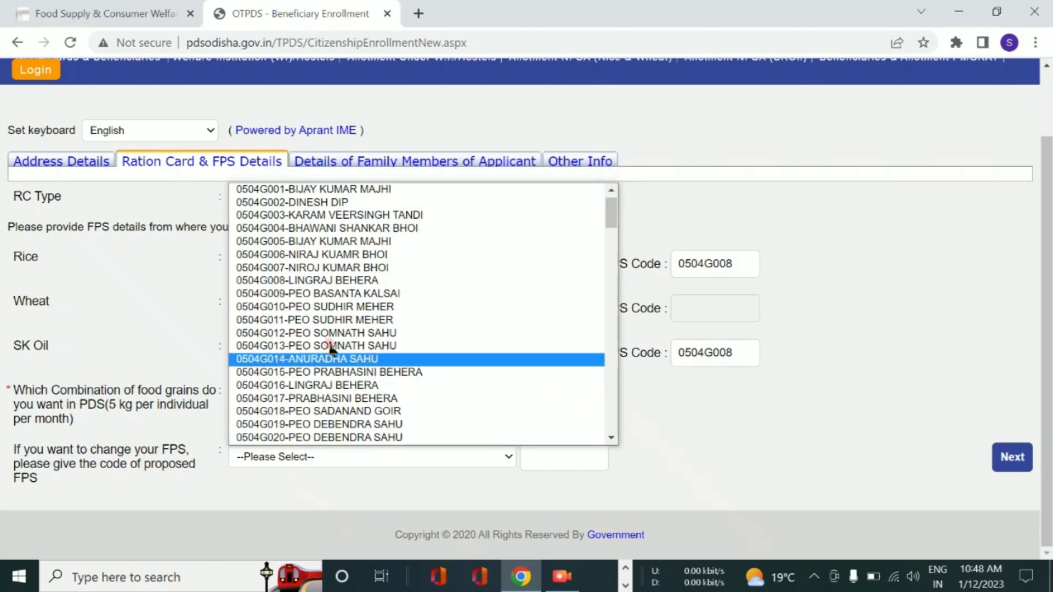
pyautogui.click(339, 282)
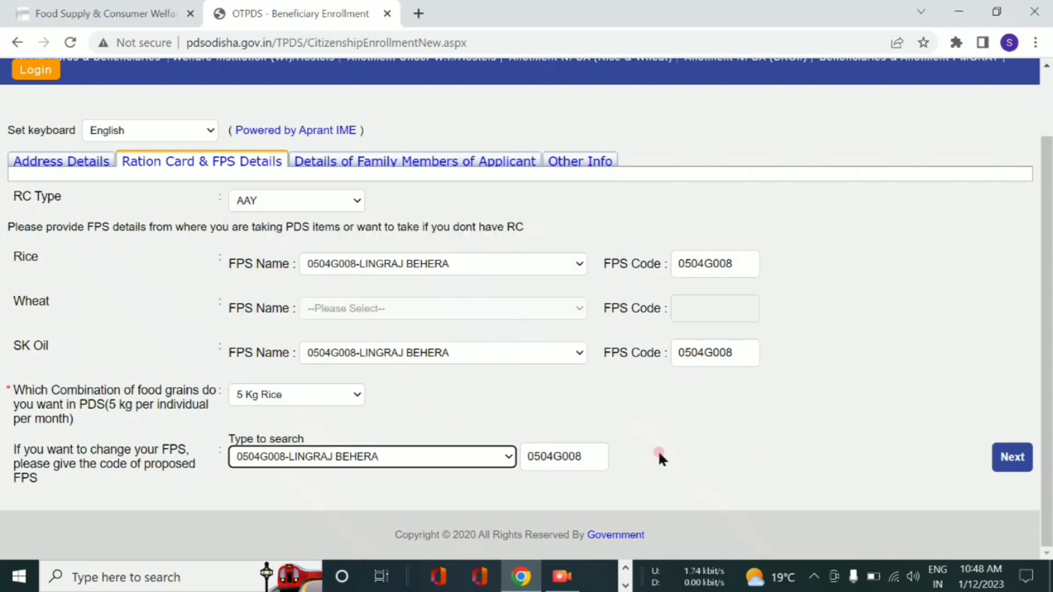
pyautogui.click(1009, 457)
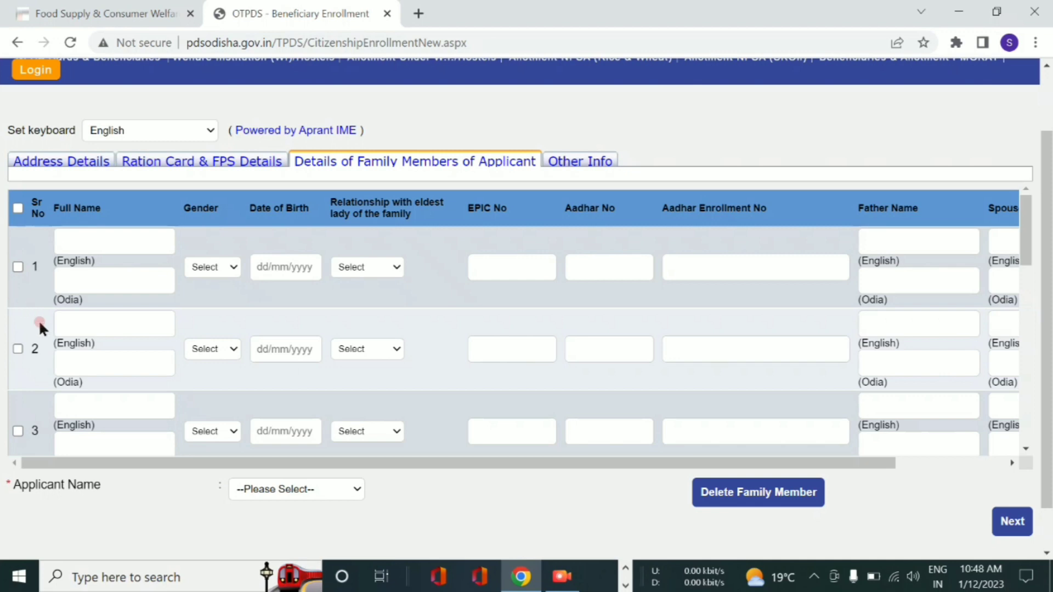
# - Tick the checkboxes for family-member rows 1, 2 and 3
pyautogui.click(18, 209)
pyautogui.click(19, 209)
pyautogui.click(18, 267)
pyautogui.click(17, 349)
pyautogui.click(18, 431)
pyautogui.scroll(-1, 22, 436)
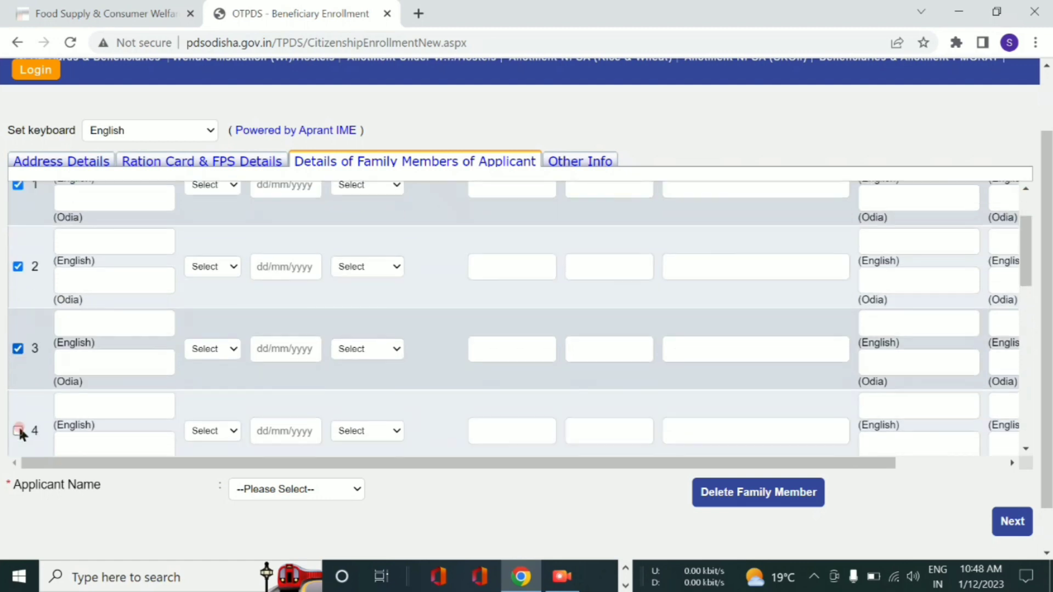
pyautogui.scroll(1, 41, 344)
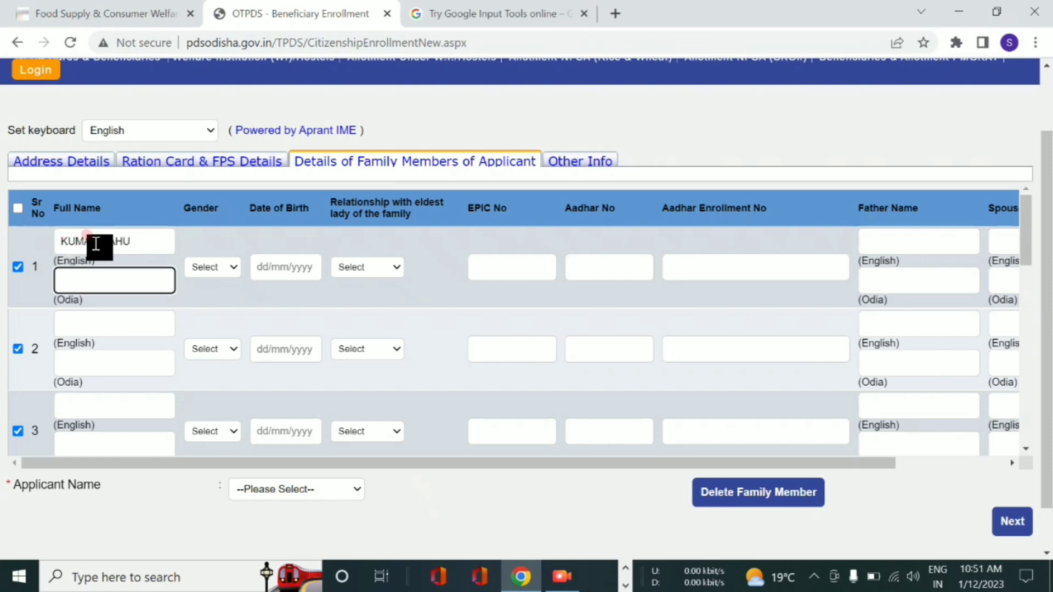
# - Enter the second and third members' English full names in rows 2 and 3
pyautogui.click(93, 322)
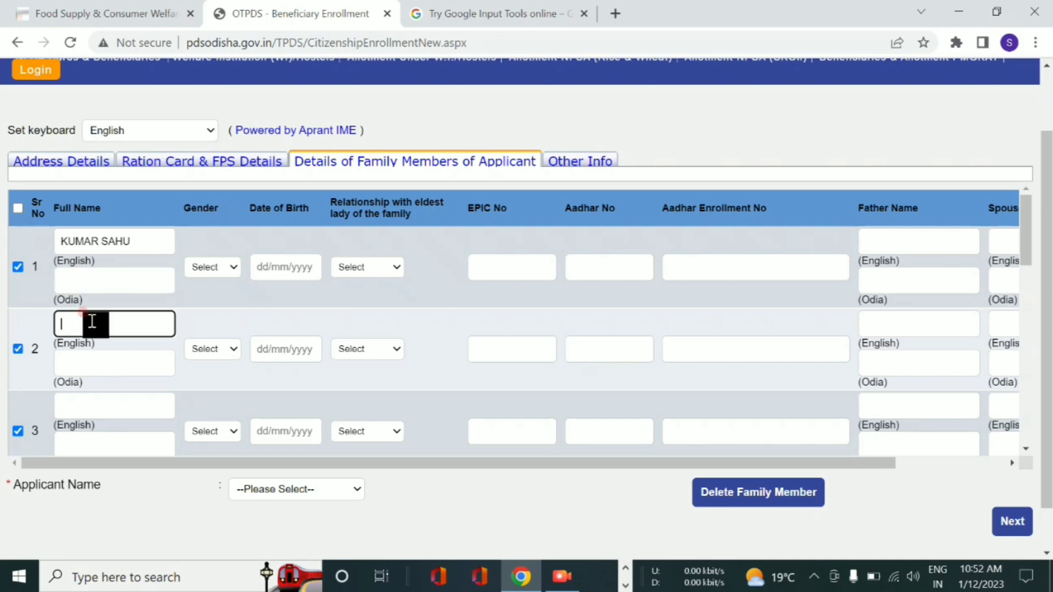
pyautogui.click(88, 408)
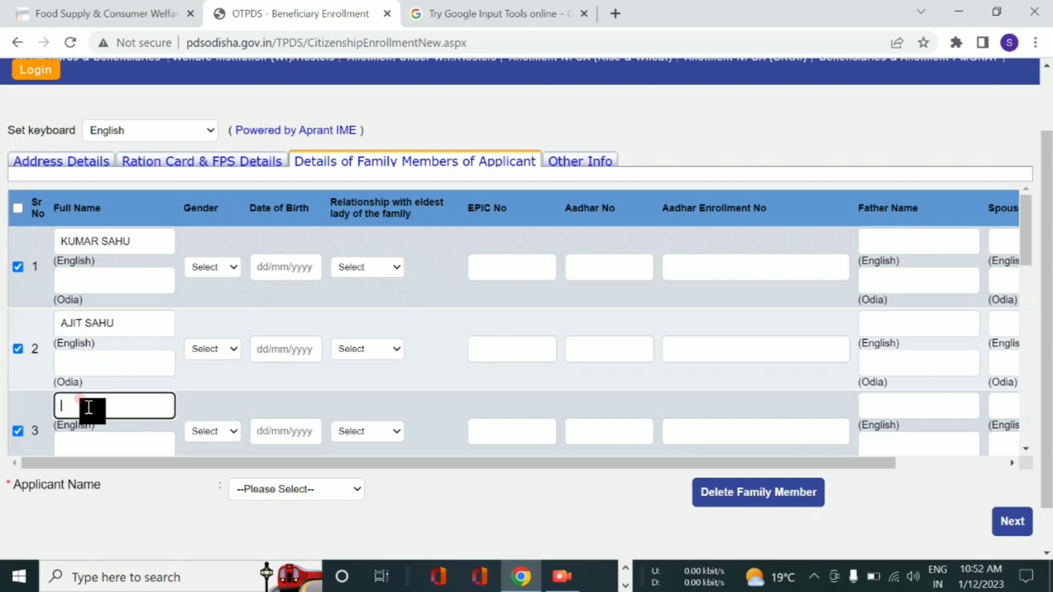
pyautogui.click(87, 277)
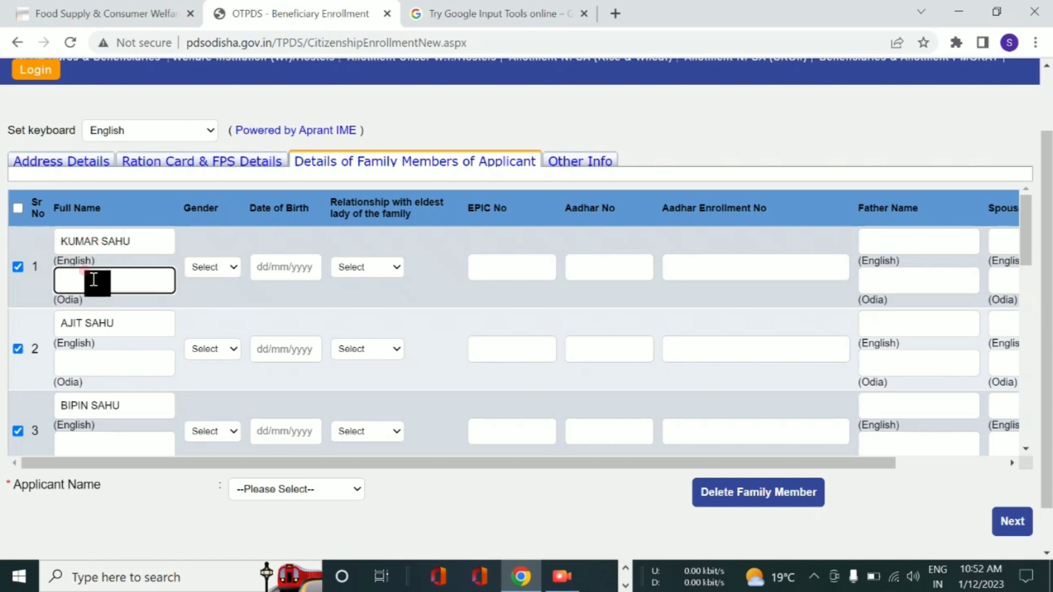
# - Open the Try Google Input Tools online page in a new Chrome tab
pyautogui.click(487, 12)
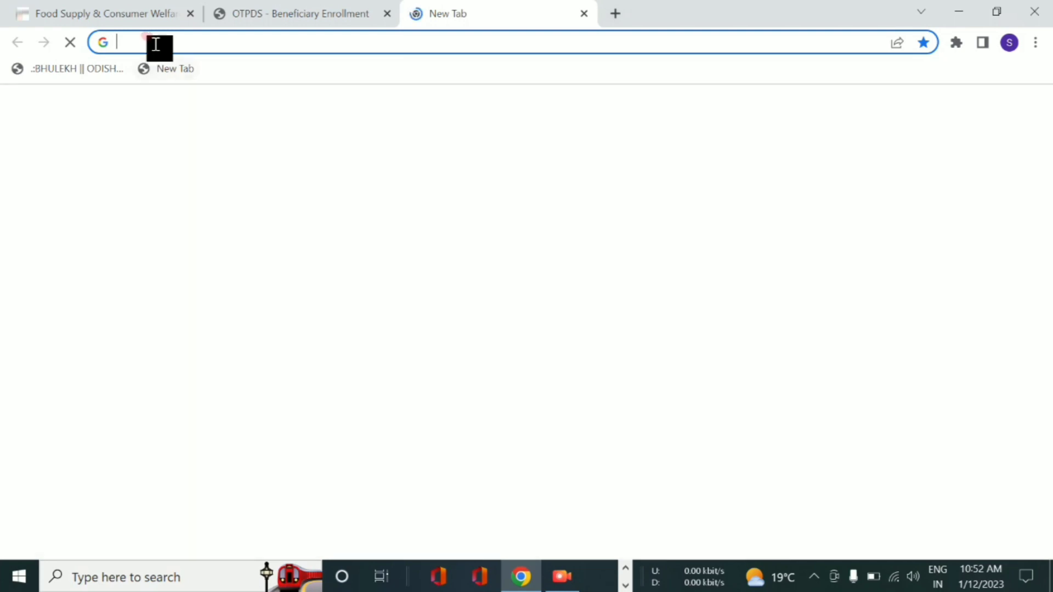
pyautogui.click(155, 43)
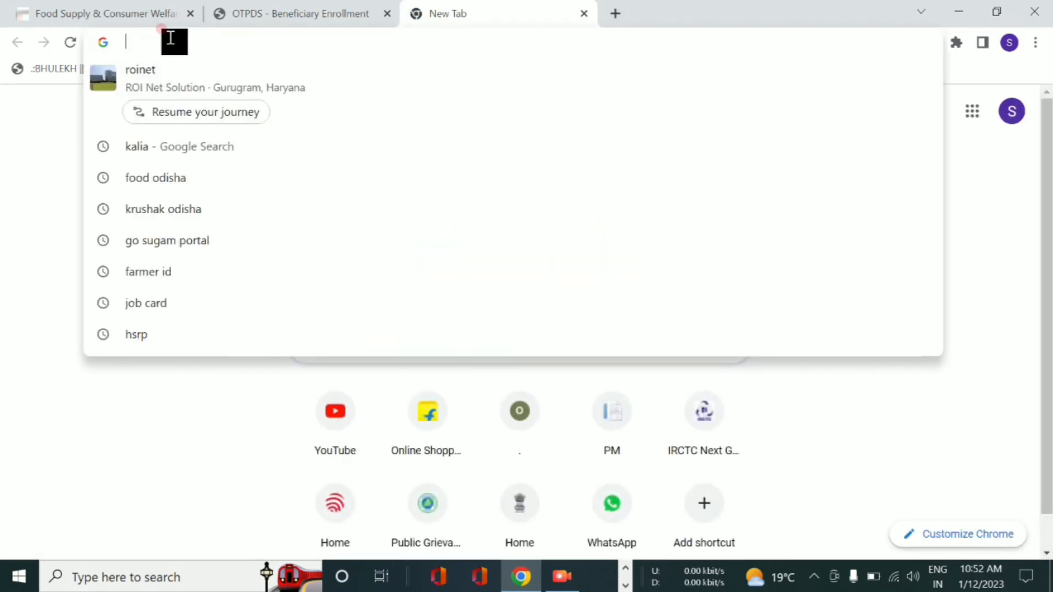
pyautogui.write('G')
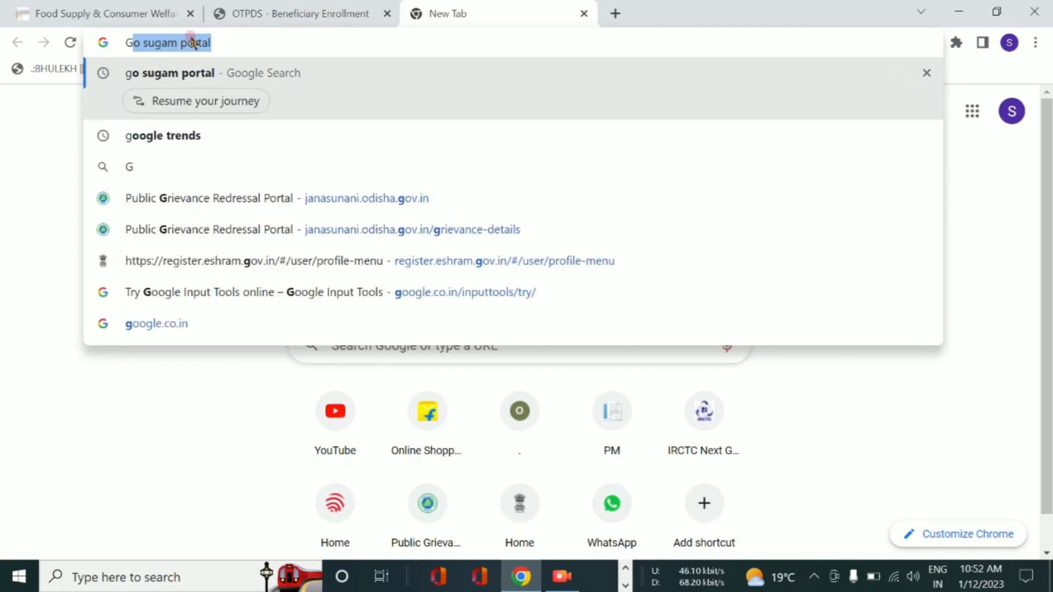
pyautogui.click(214, 295)
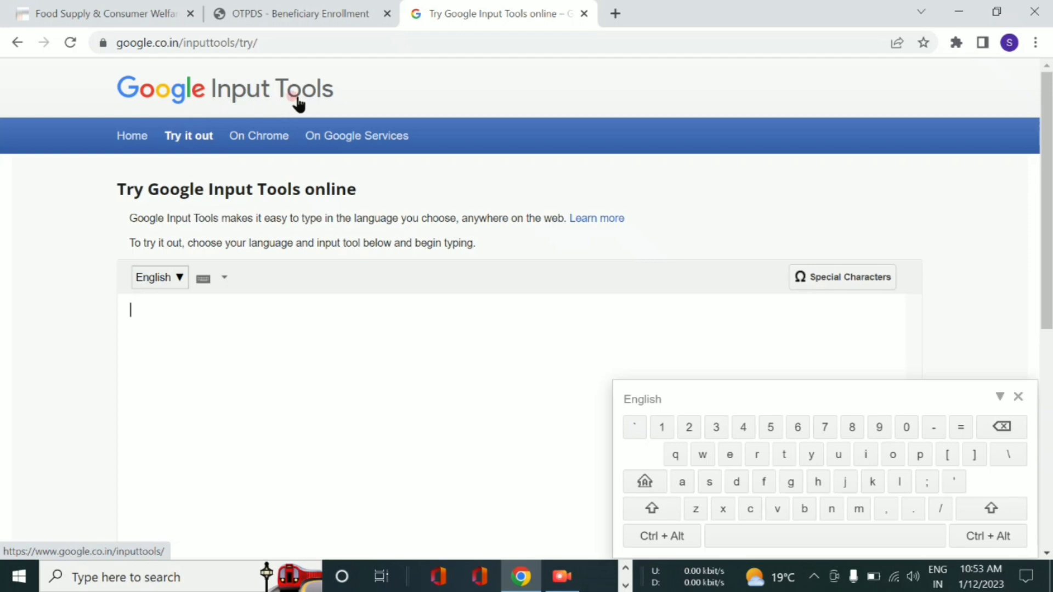
# - Switch Google Input Tools to Odia and transliterate the first member's name into Odia script
pyautogui.click(154, 278)
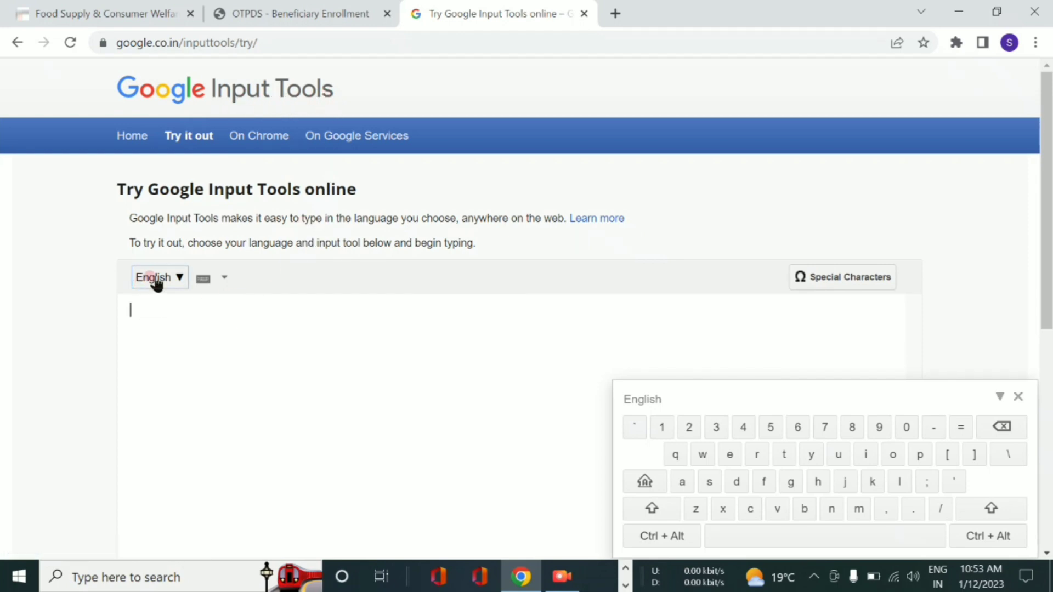
pyautogui.click(701, 377)
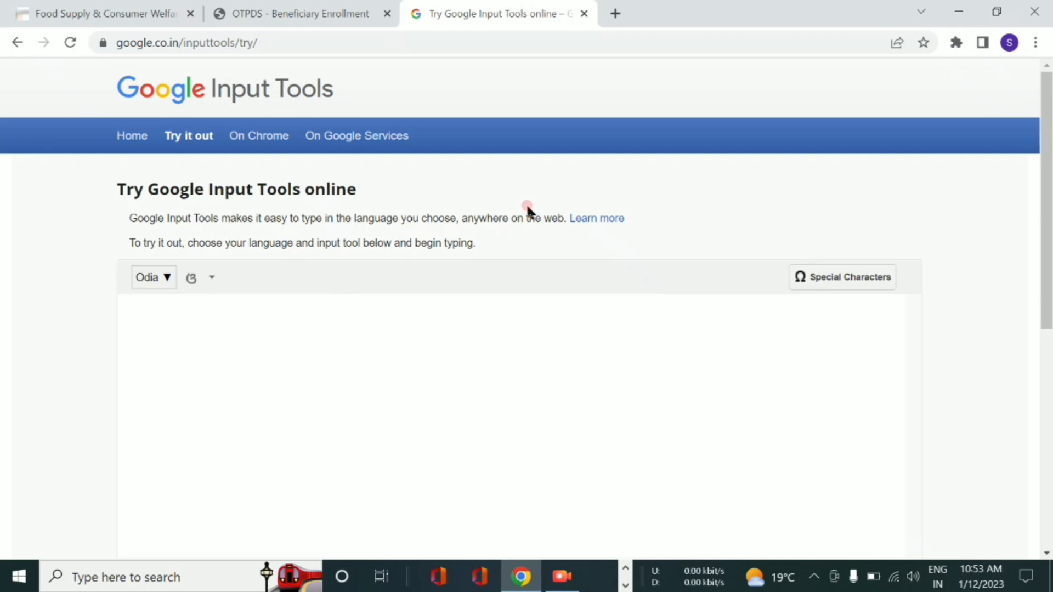
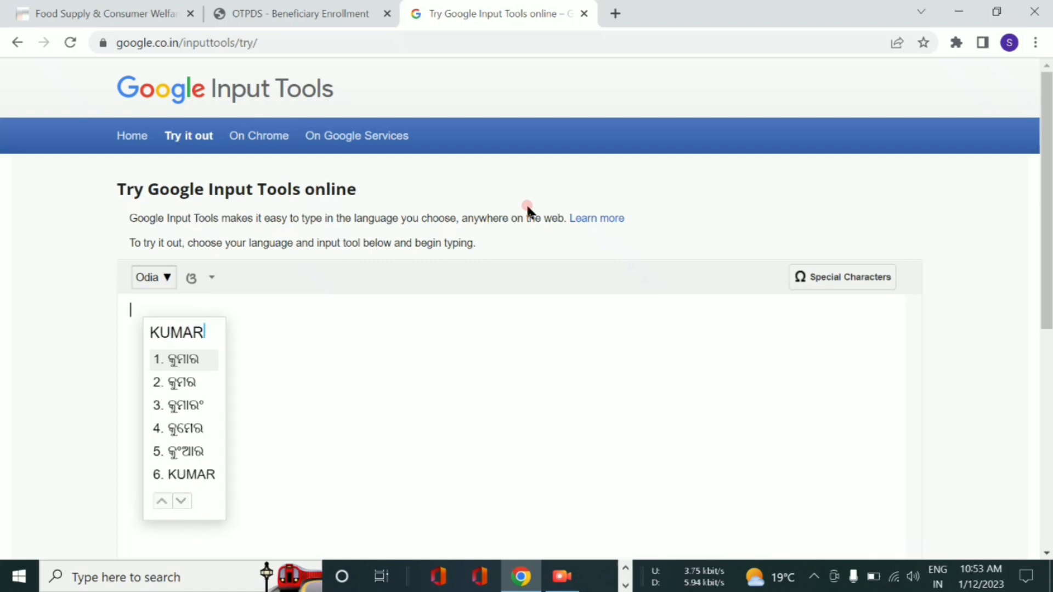
pyautogui.click(192, 360)
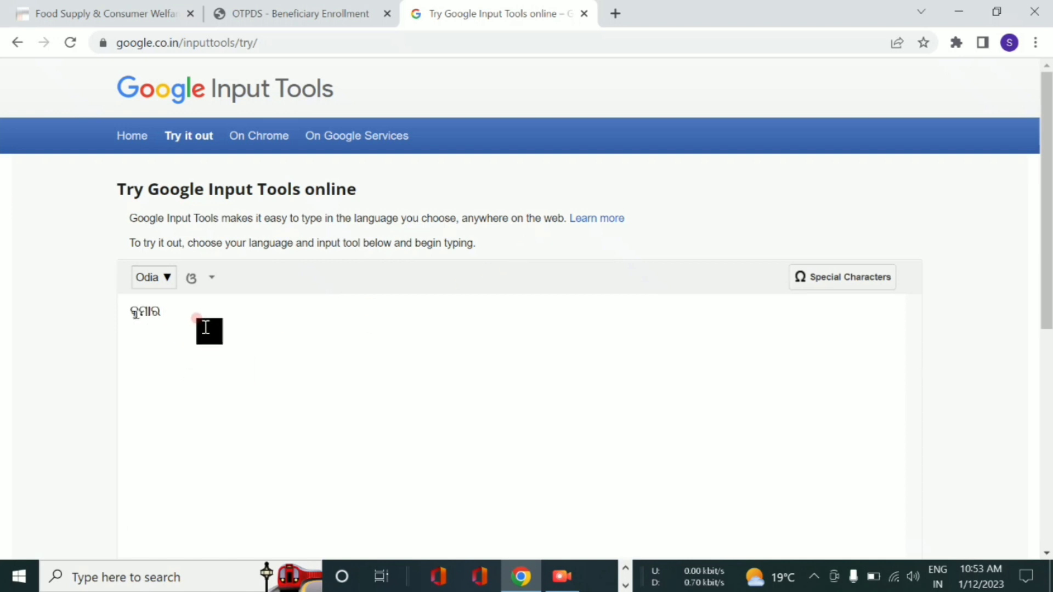
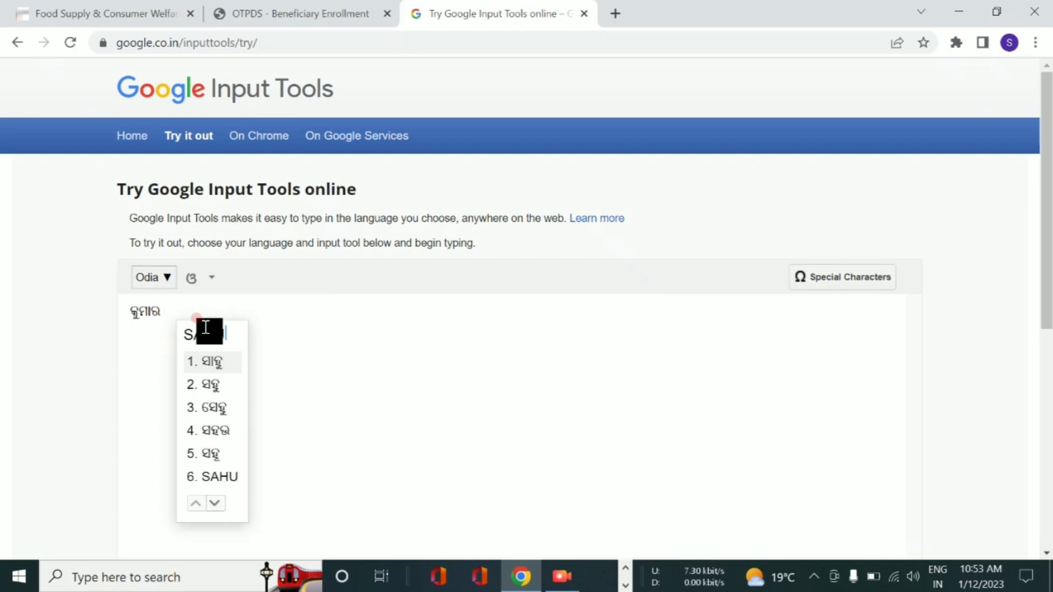
pyautogui.click(219, 361)
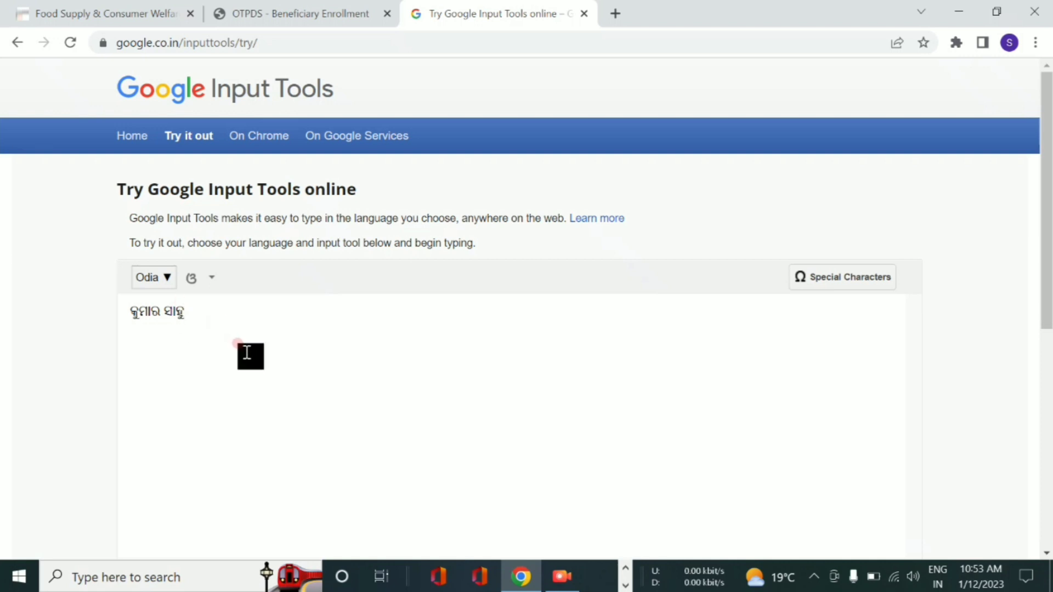
# - Copy the Odia name and return to the OTPDS enrollment tab
pyautogui.click(190, 312)
pyautogui.moveTo(190, 312); pyautogui.dragTo(89, 321)
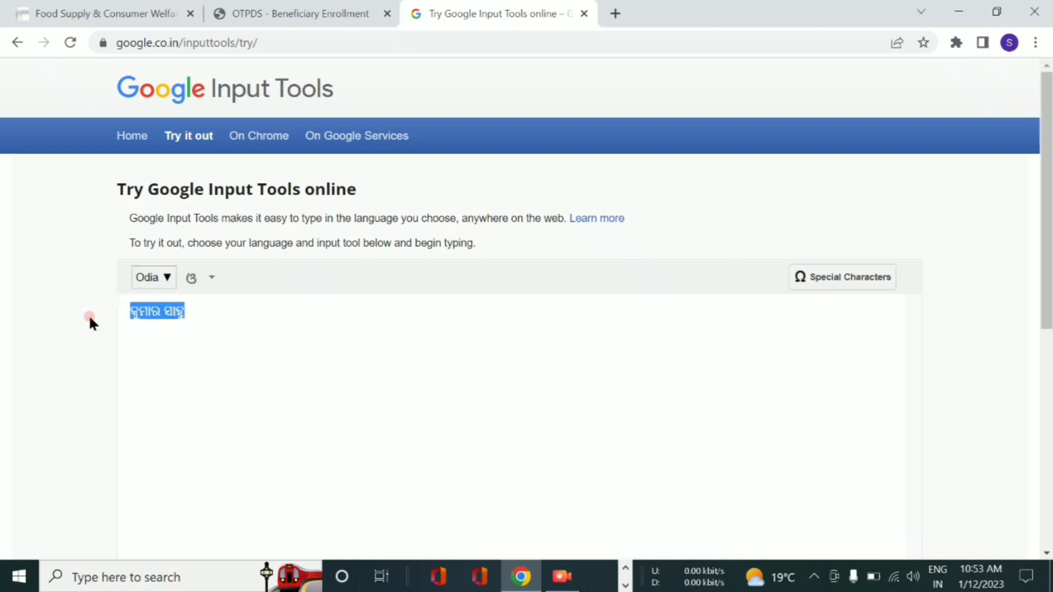
pyautogui.rightClick(142, 311)
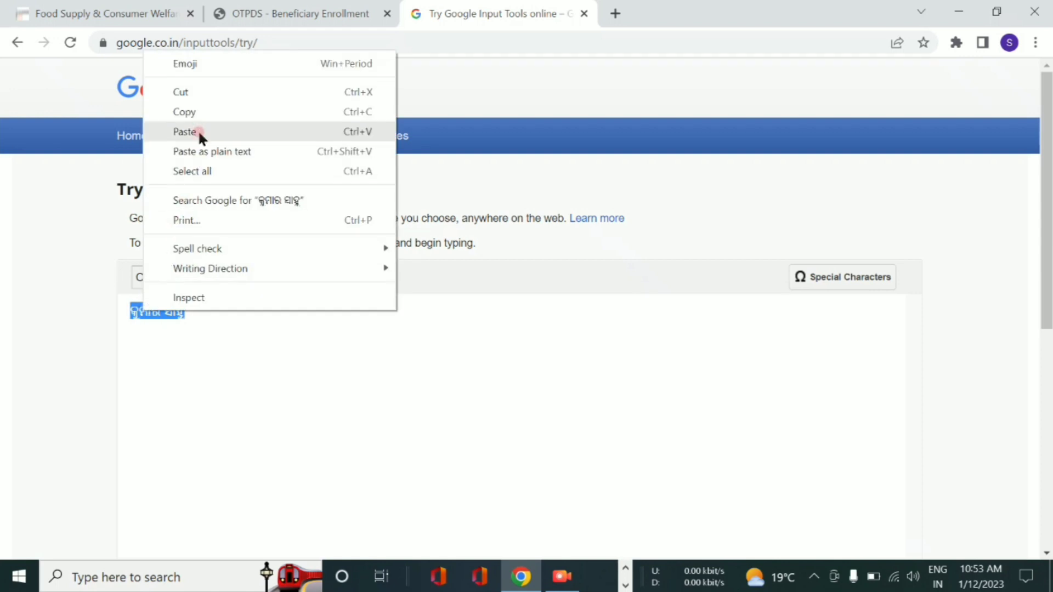
pyautogui.click(199, 113)
pyautogui.click(191, 308)
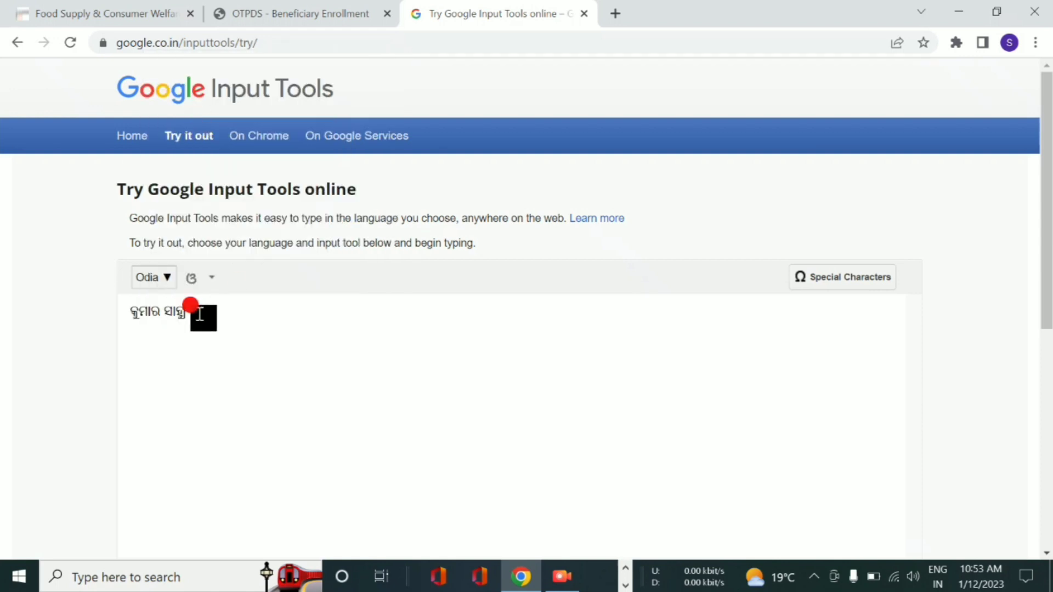
pyautogui.click(318, 12)
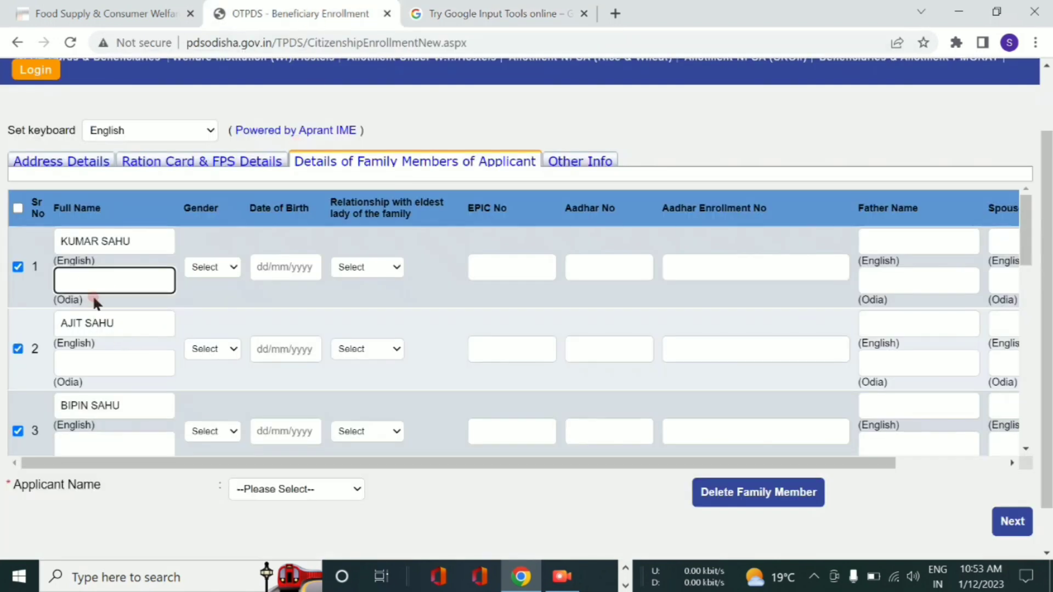
# - Paste the first member's Odia name into row 1's Odia name field
pyautogui.rightClick(107, 296)
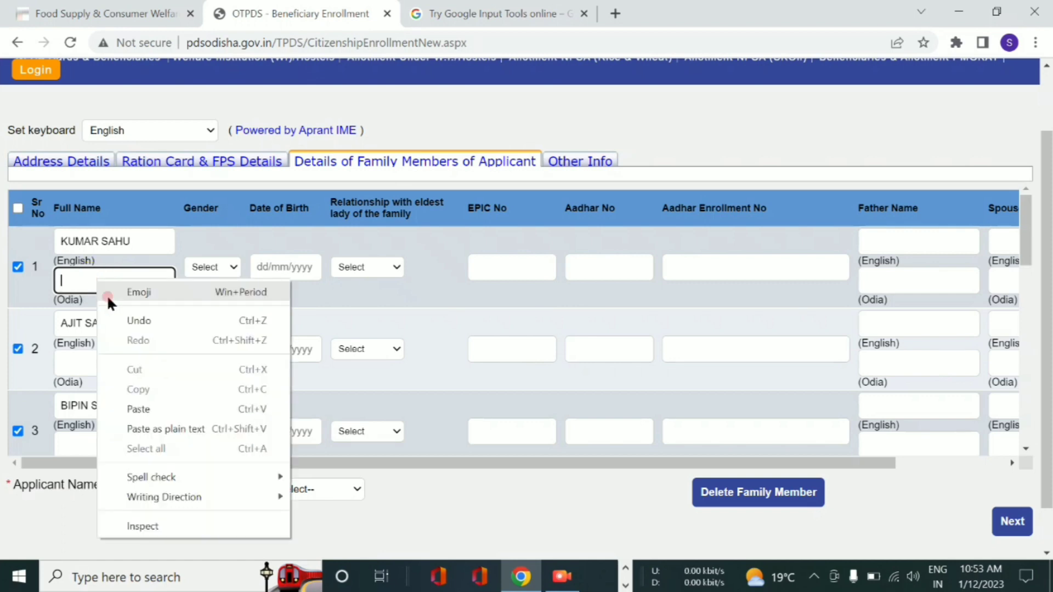
pyautogui.click(138, 409)
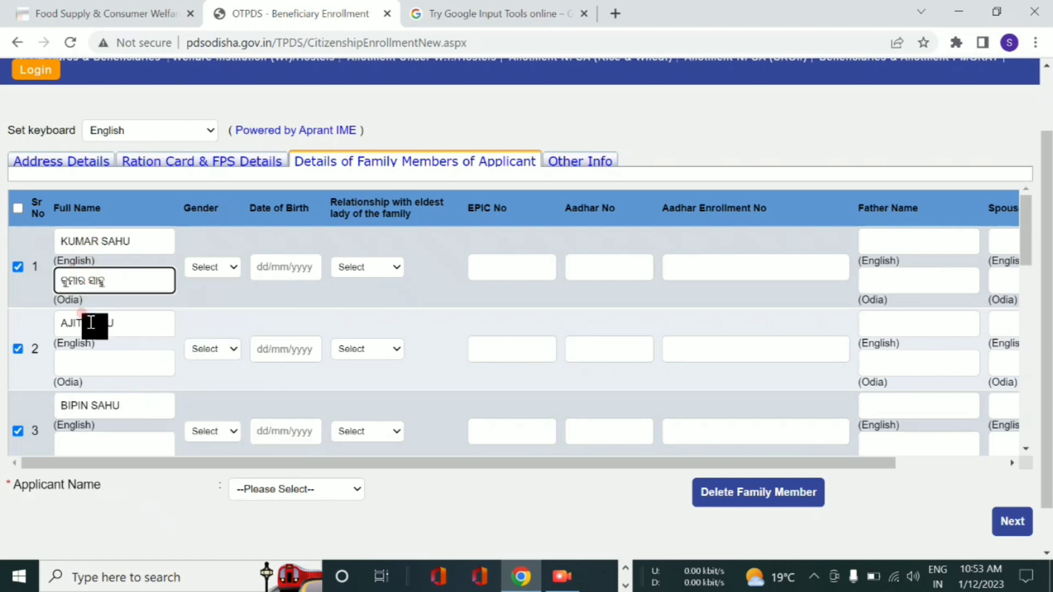
pyautogui.click(93, 360)
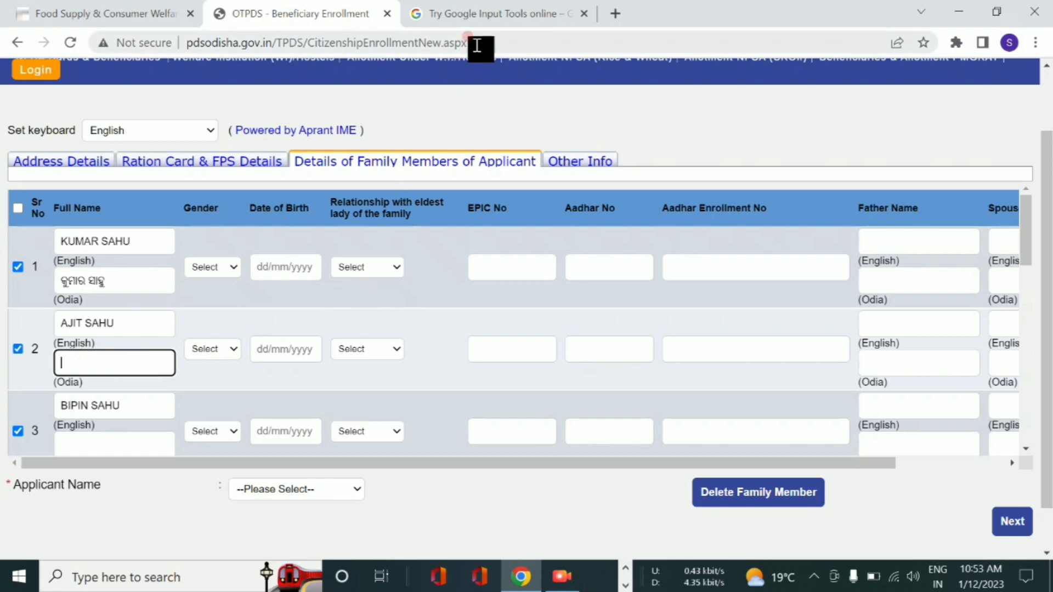
pyautogui.click(488, 14)
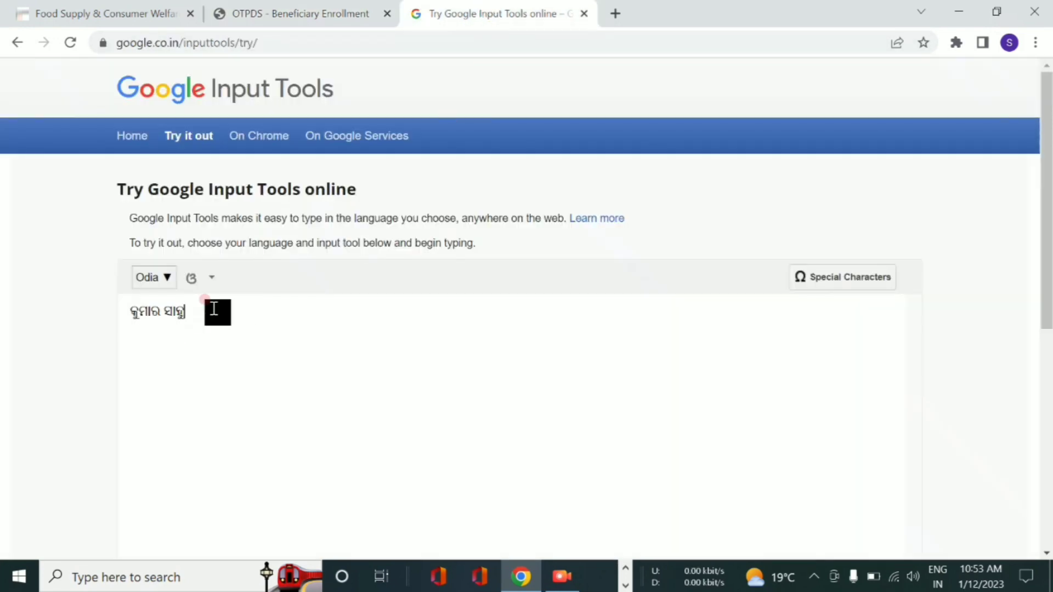
# - In Google Input Tools, type the second member's name phonetically and pick the Odia suggestions
pyautogui.hotkey('ctrl', 'BackSpace')
pyautogui.hotkey('ctrl', 'BackSpace')
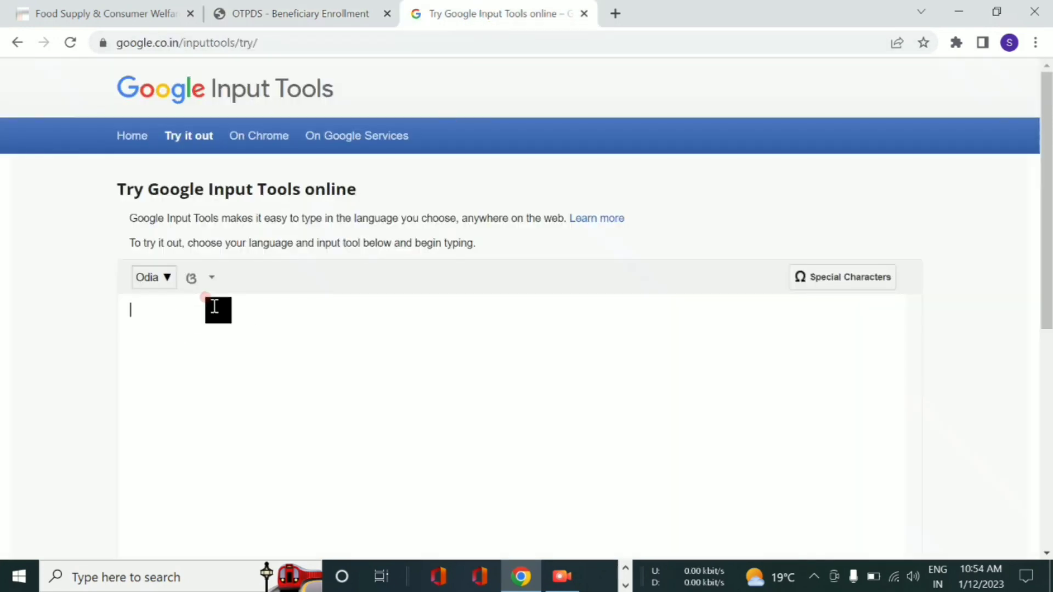
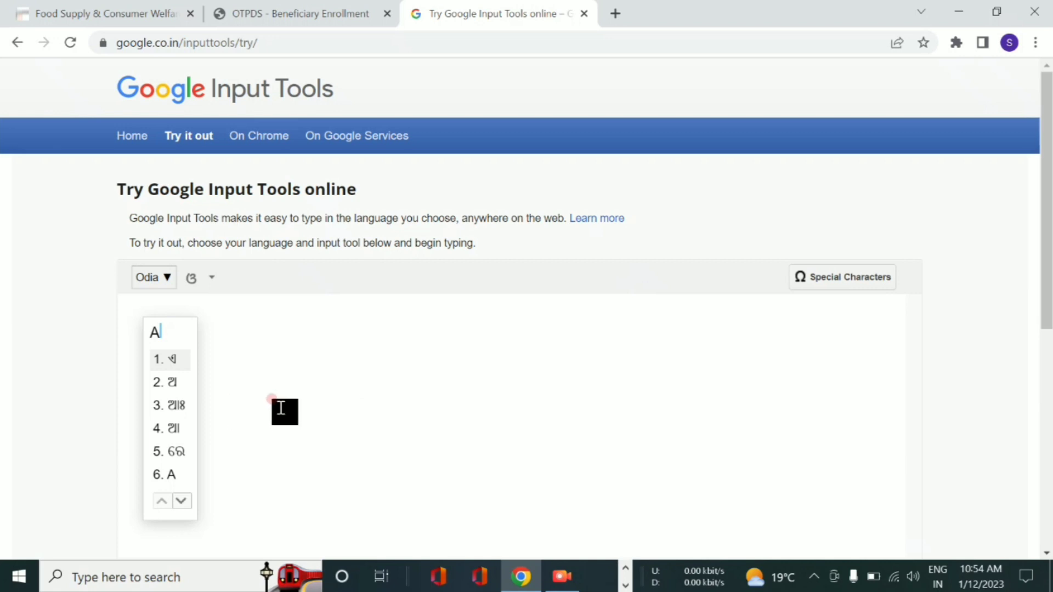
pyautogui.click(171, 386)
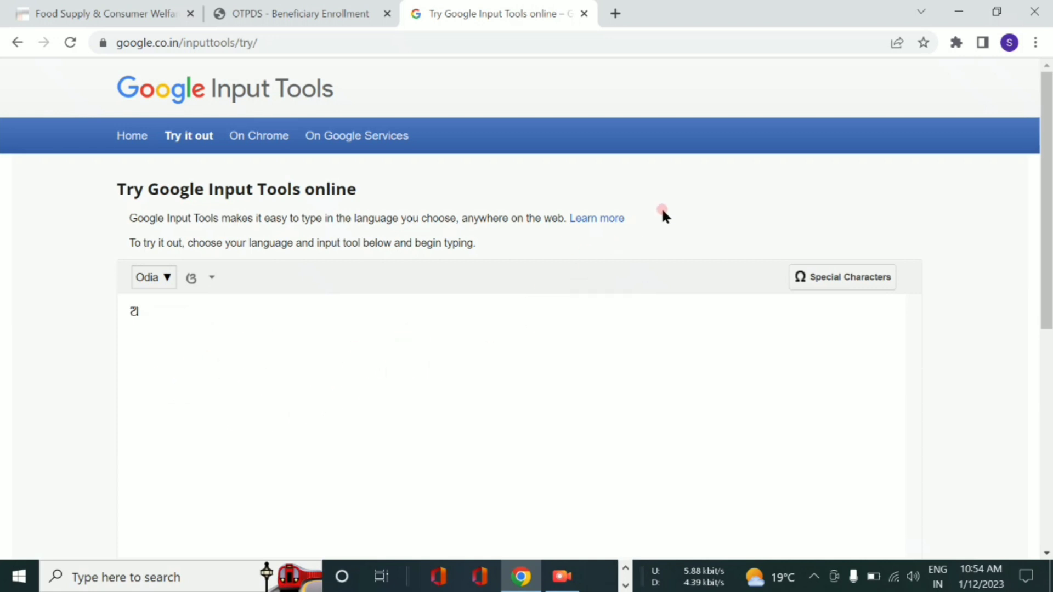
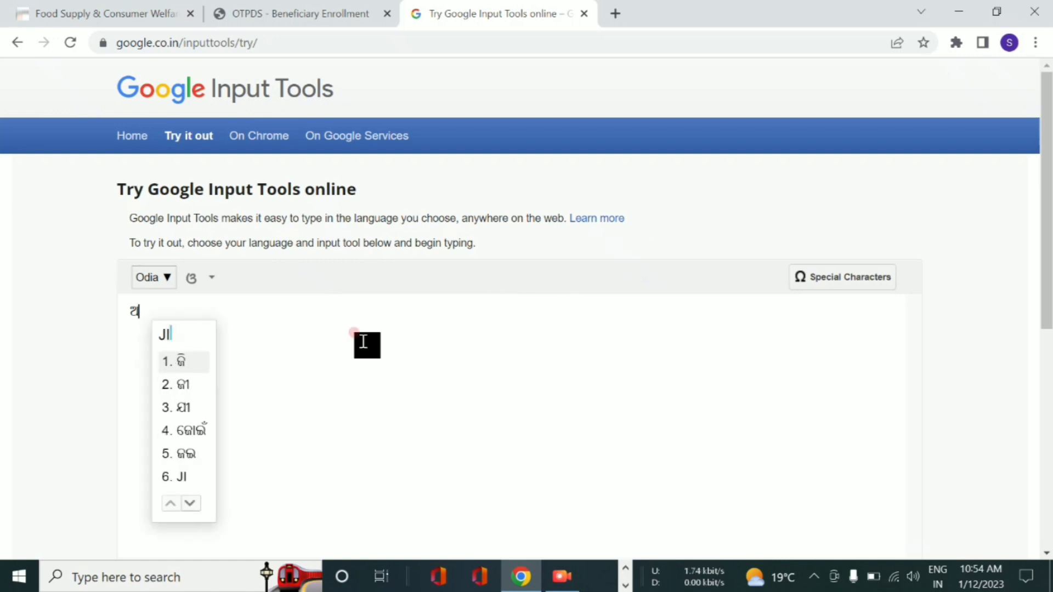
pyautogui.click(179, 362)
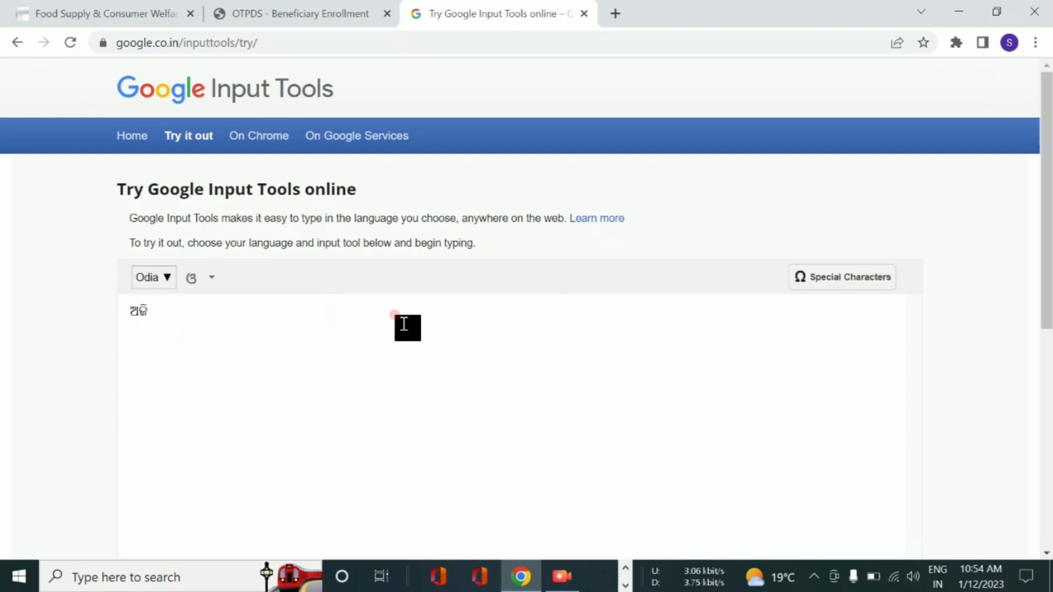
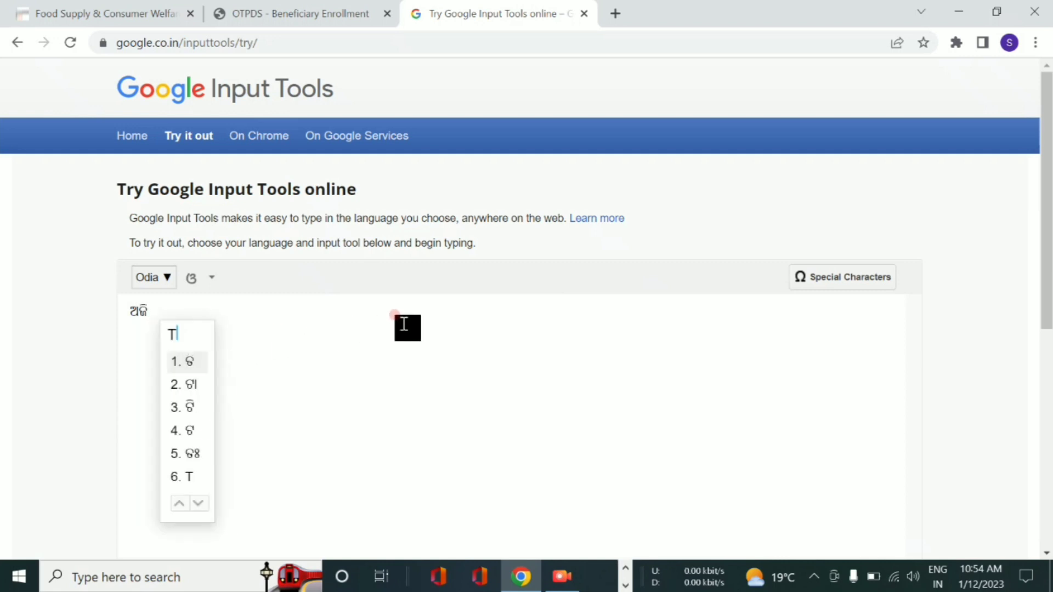
pyautogui.click(189, 363)
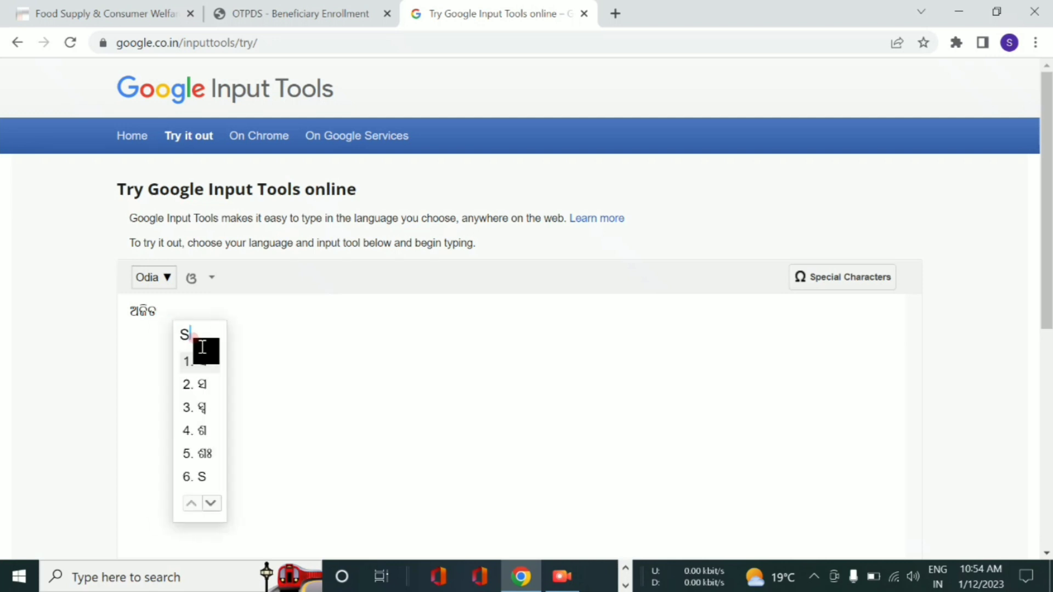
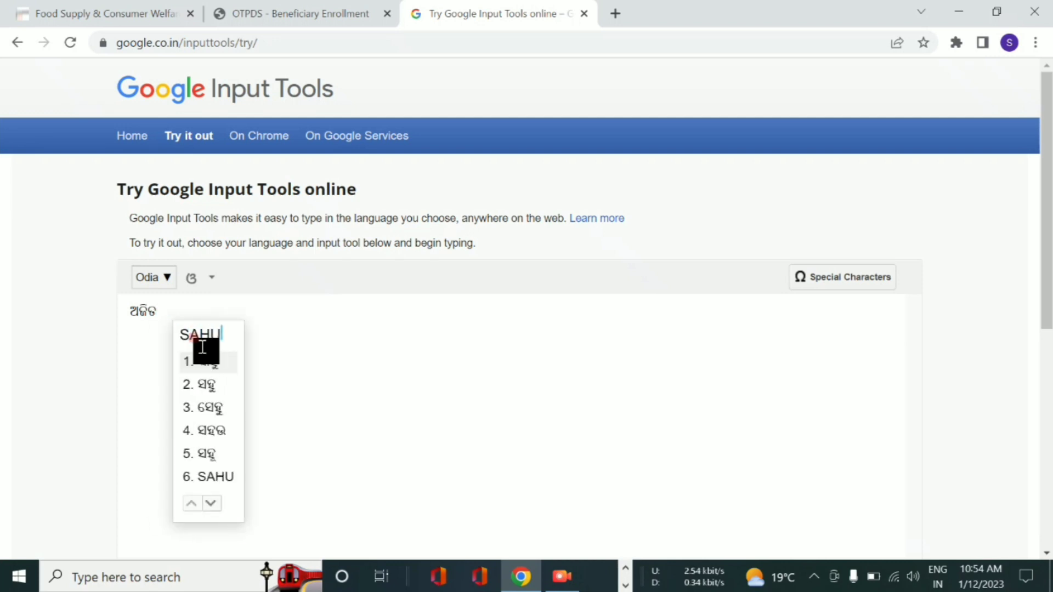
pyautogui.click(215, 363)
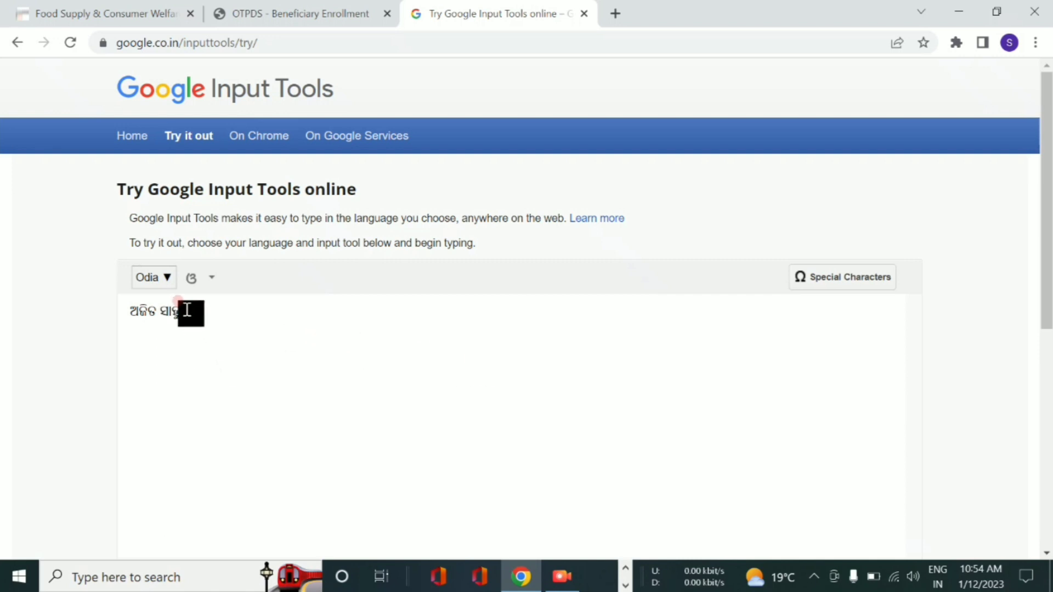
# - Copy the Odia name and paste it into row 2's Odia name field on the OTPDS form
pyautogui.moveTo(185, 311); pyautogui.dragTo(102, 321)
pyautogui.rightClick(153, 313)
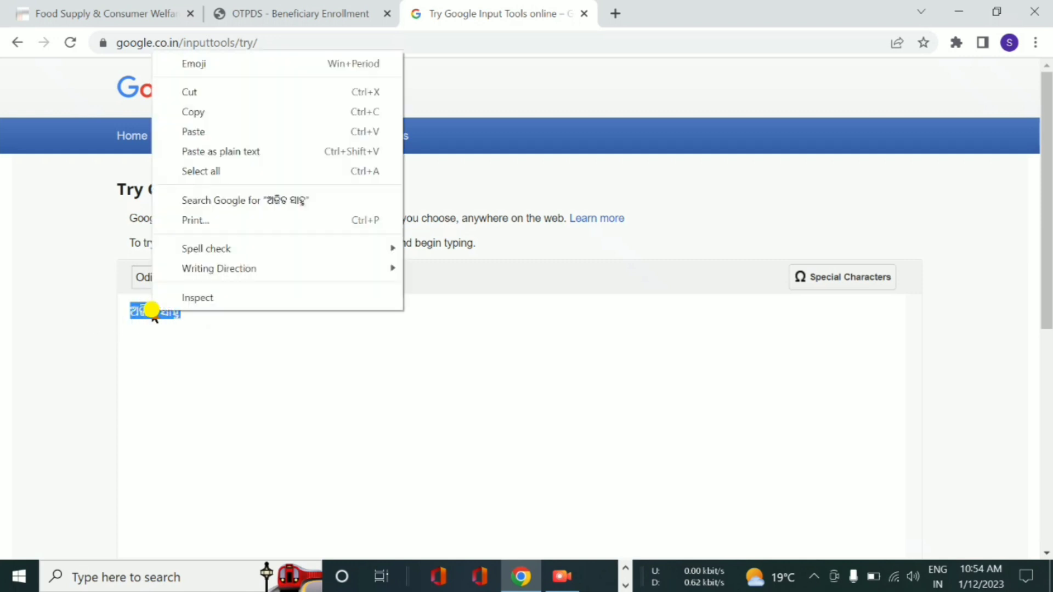
pyautogui.click(232, 115)
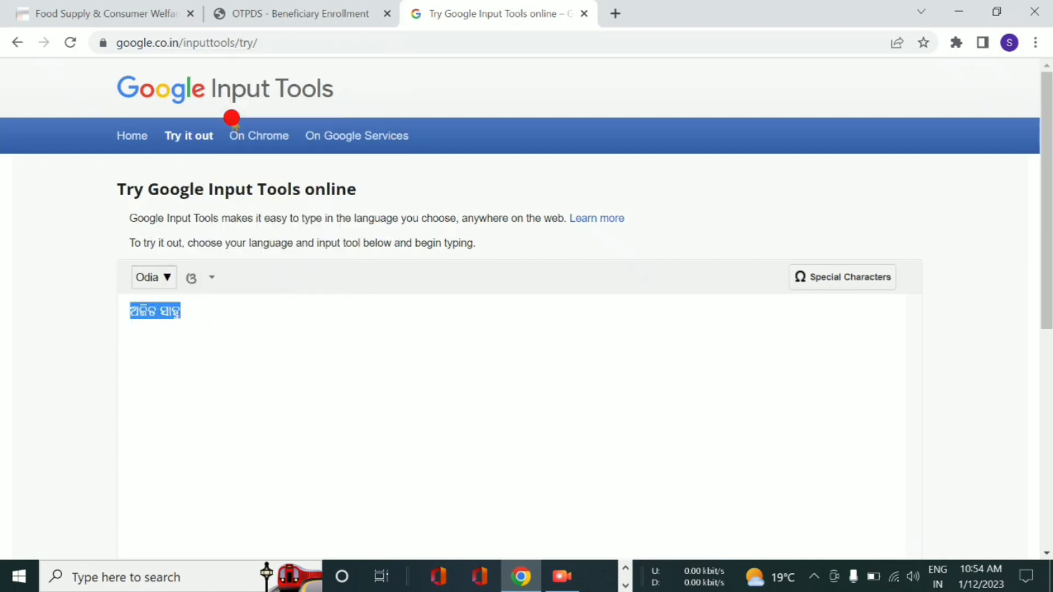
pyautogui.click(203, 310)
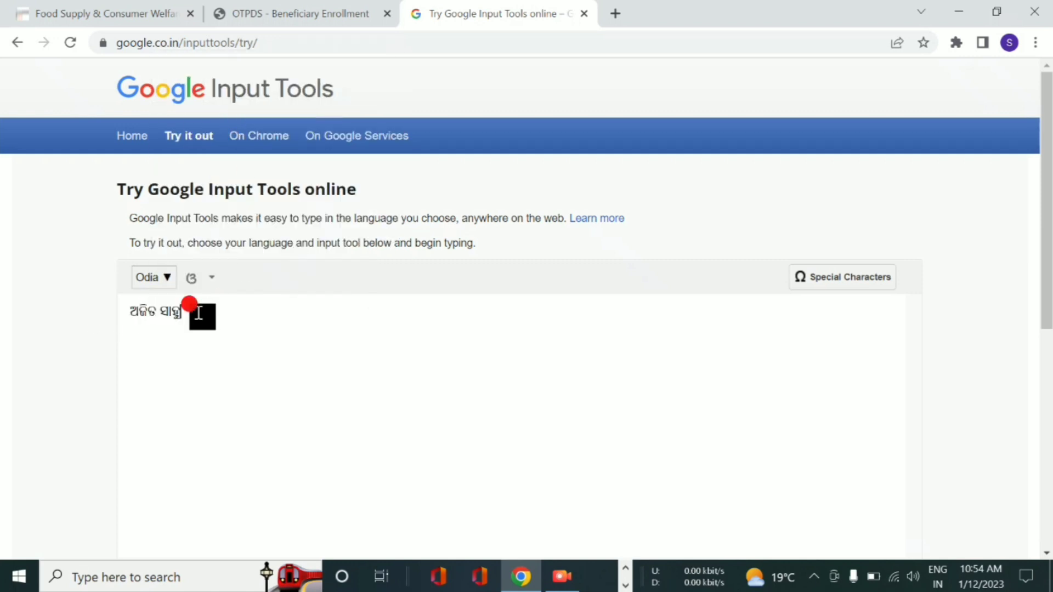
pyautogui.click(322, 19)
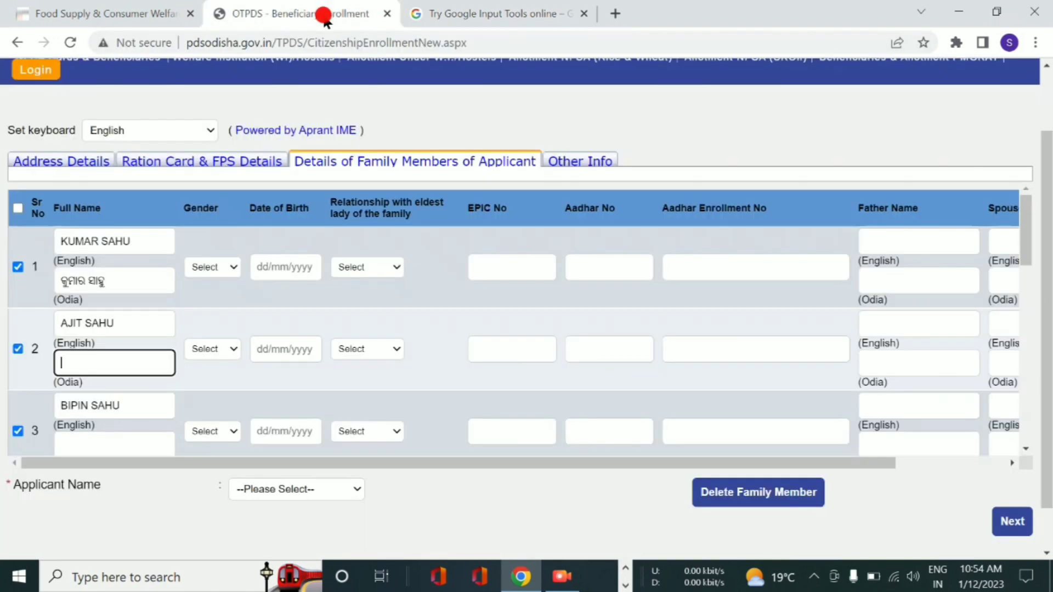
pyautogui.rightClick(87, 362)
pyautogui.click(144, 231)
# - Finish the third member's Odia surname, then copy the name into row 3's Odia name field
pyautogui.scroll(-1, 105, 406)
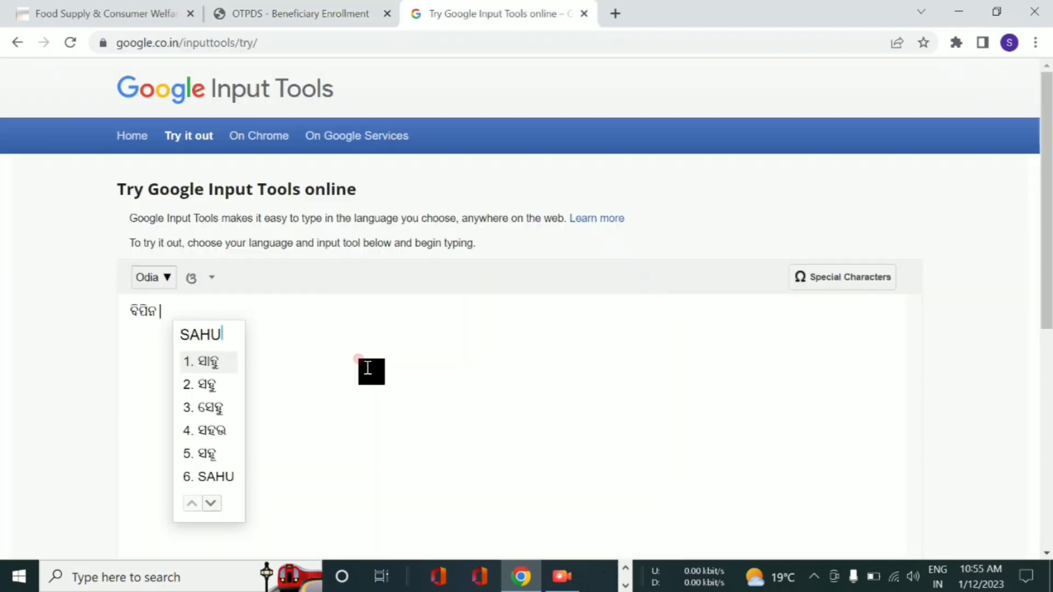
pyautogui.click(206, 363)
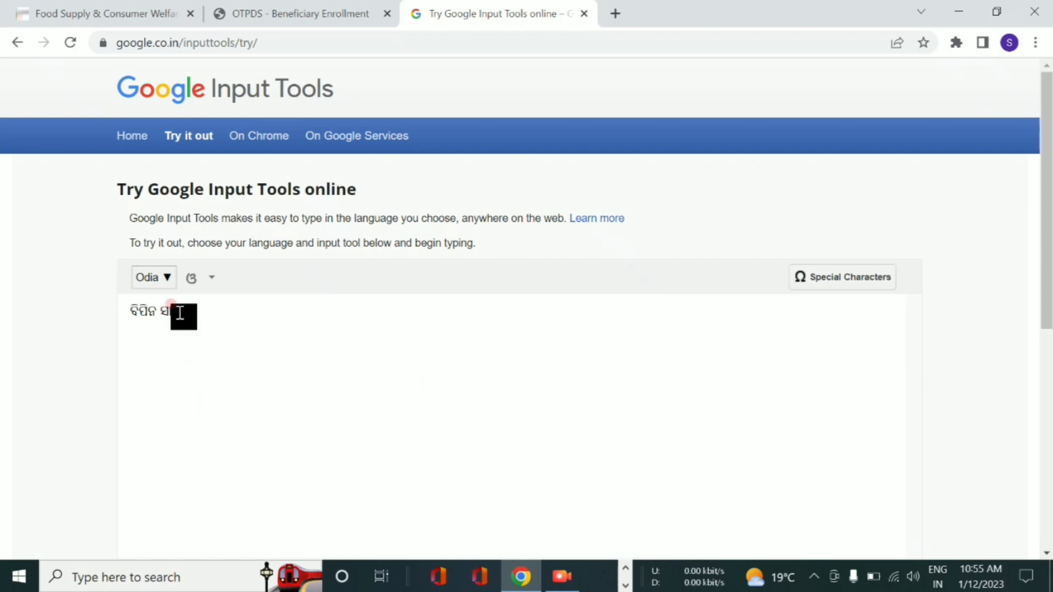
pyautogui.moveTo(181, 311); pyautogui.dragTo(123, 309)
pyautogui.rightClick(131, 309)
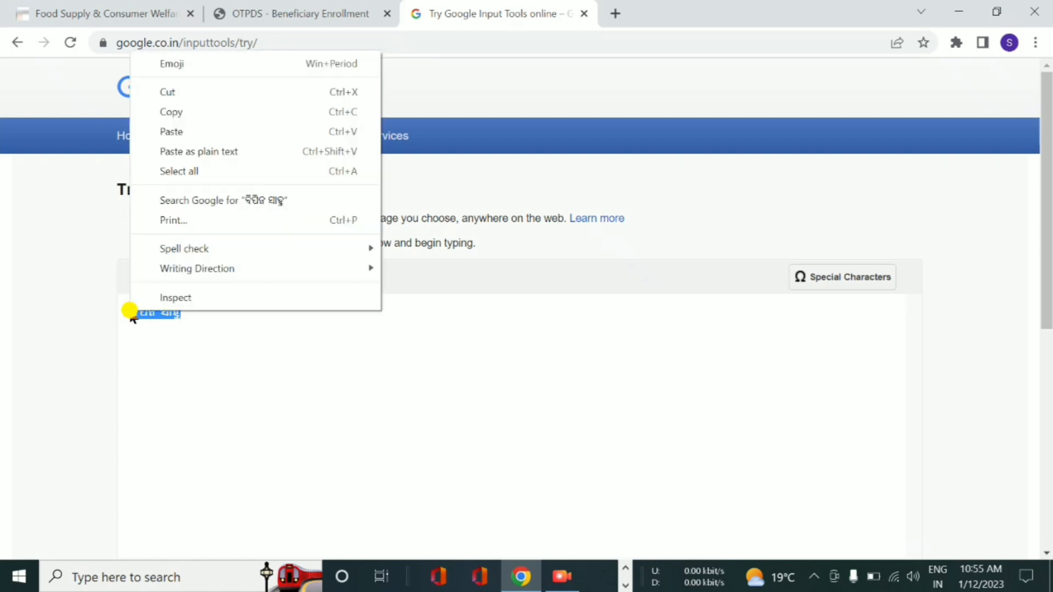
pyautogui.click(209, 113)
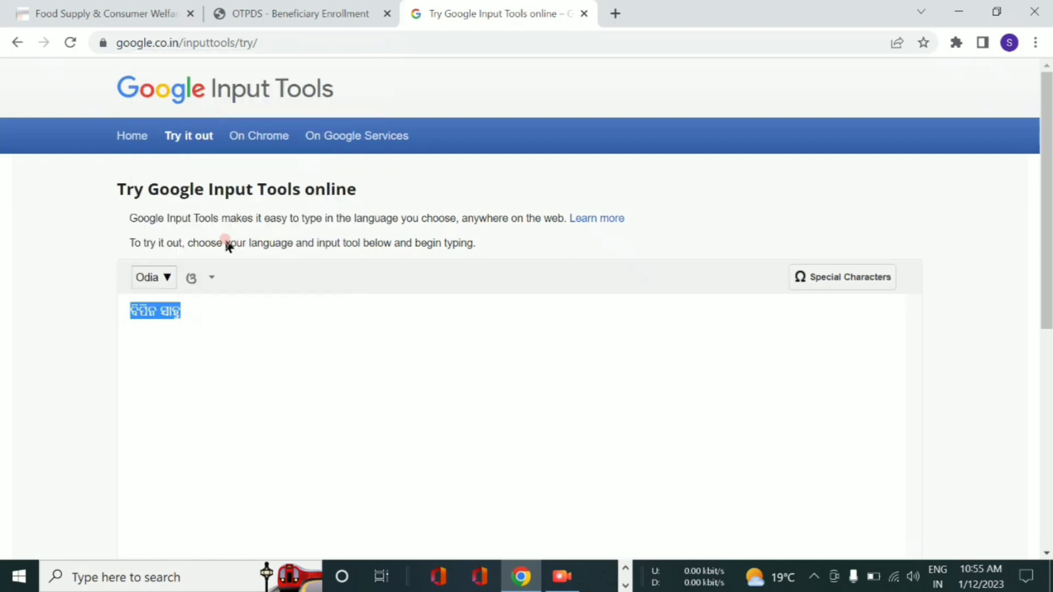
pyautogui.click(200, 313)
pyautogui.click(318, 13)
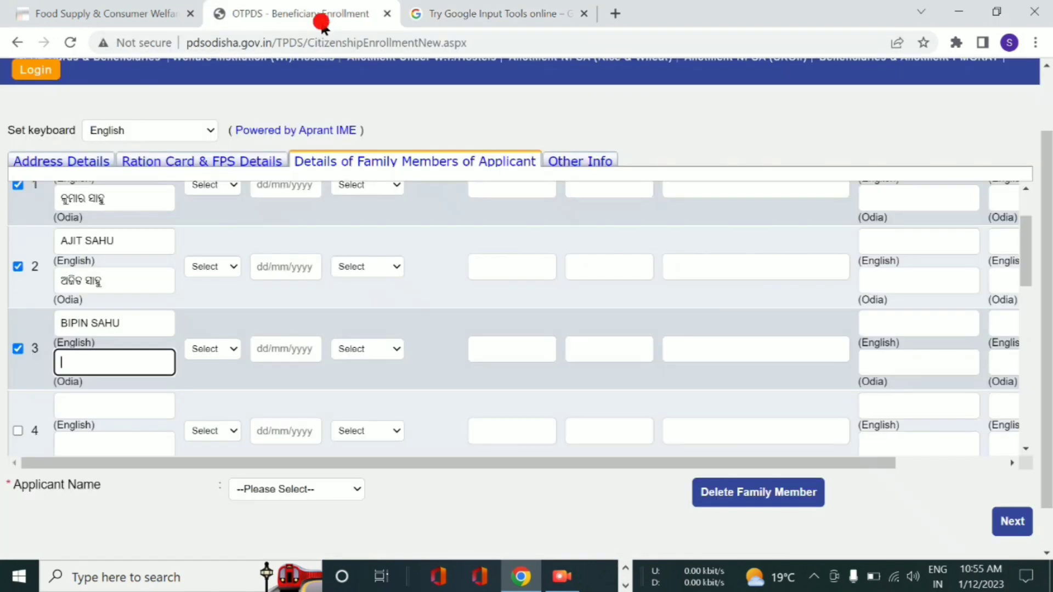
pyautogui.rightClick(93, 357)
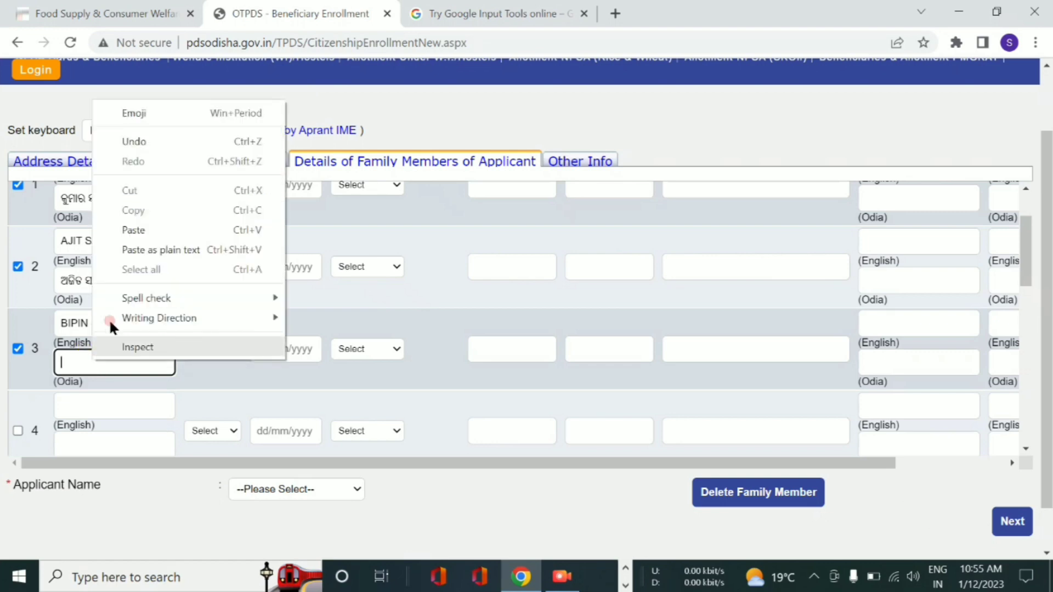
pyautogui.click(157, 225)
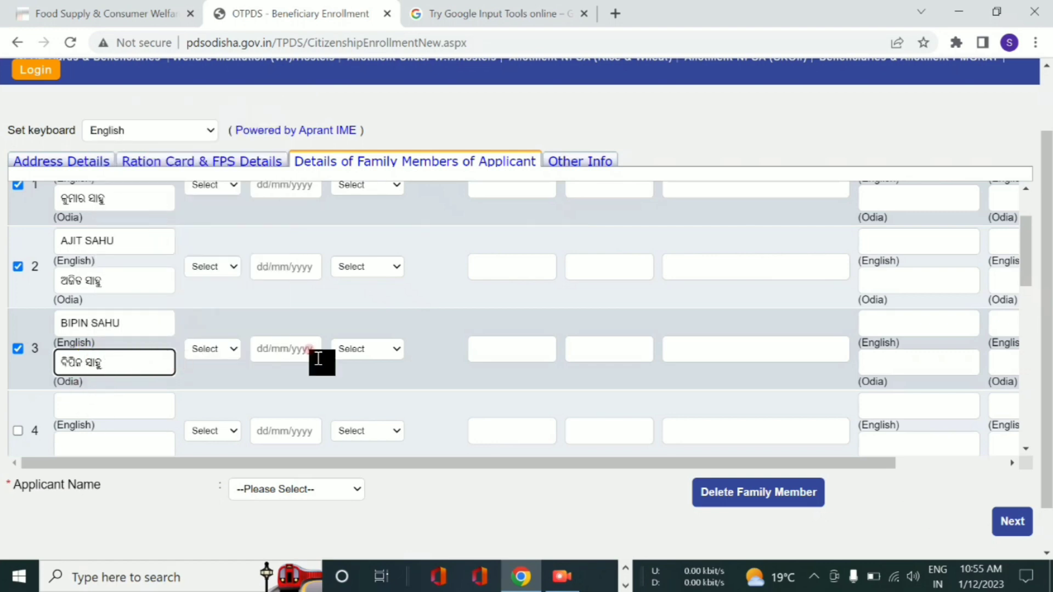
pyautogui.scroll(2, 256, 299)
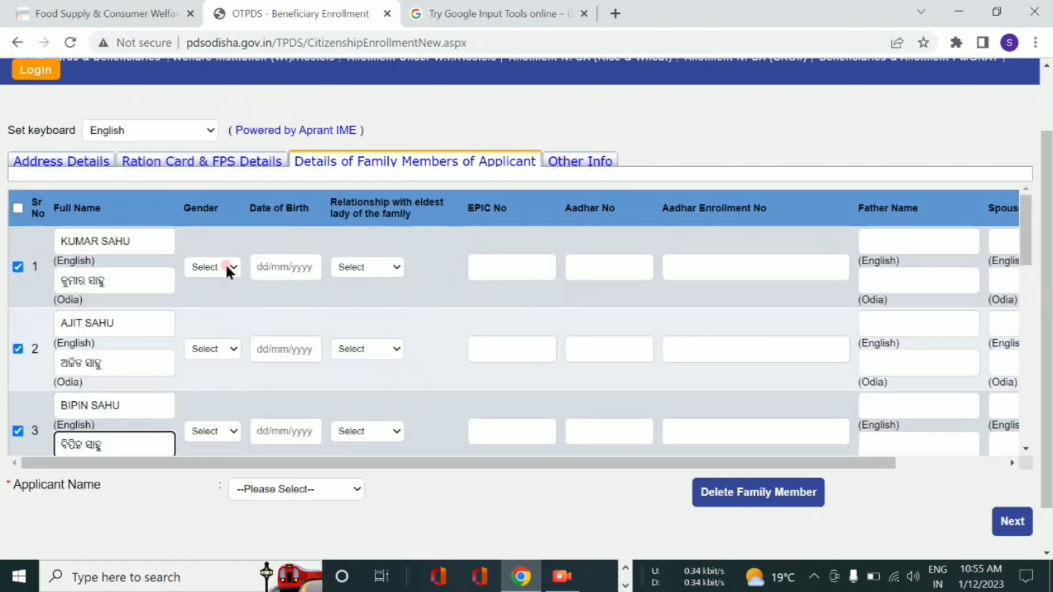
pyautogui.click(225, 266)
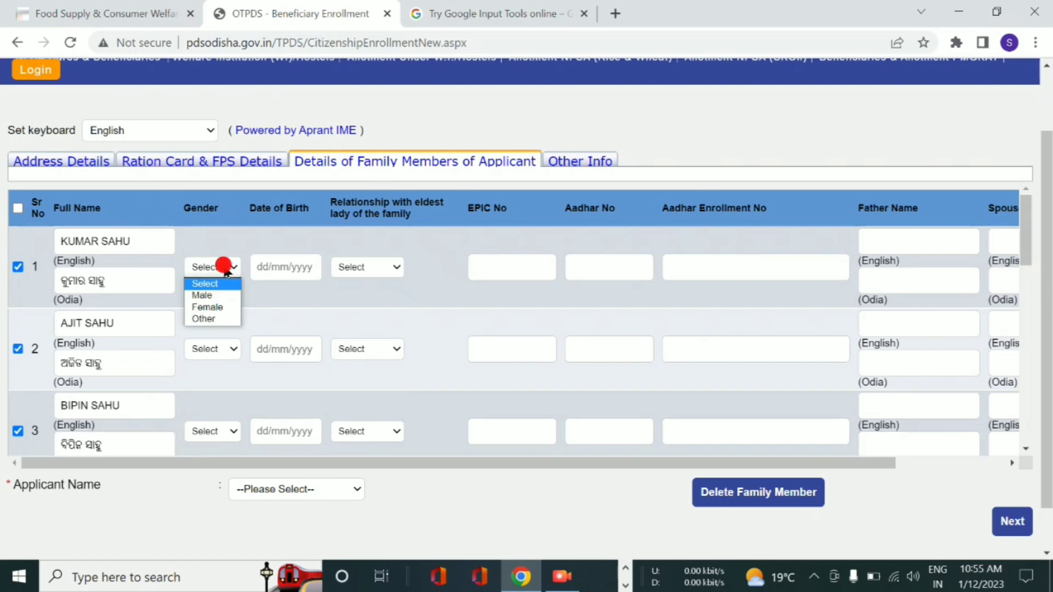
pyautogui.click(224, 296)
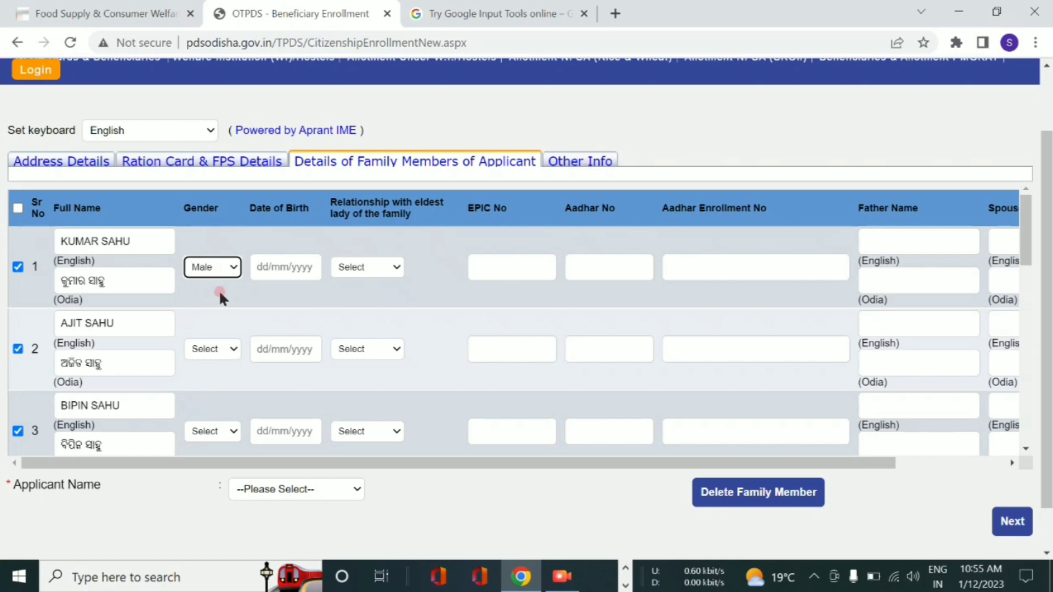
pyautogui.click(290, 266)
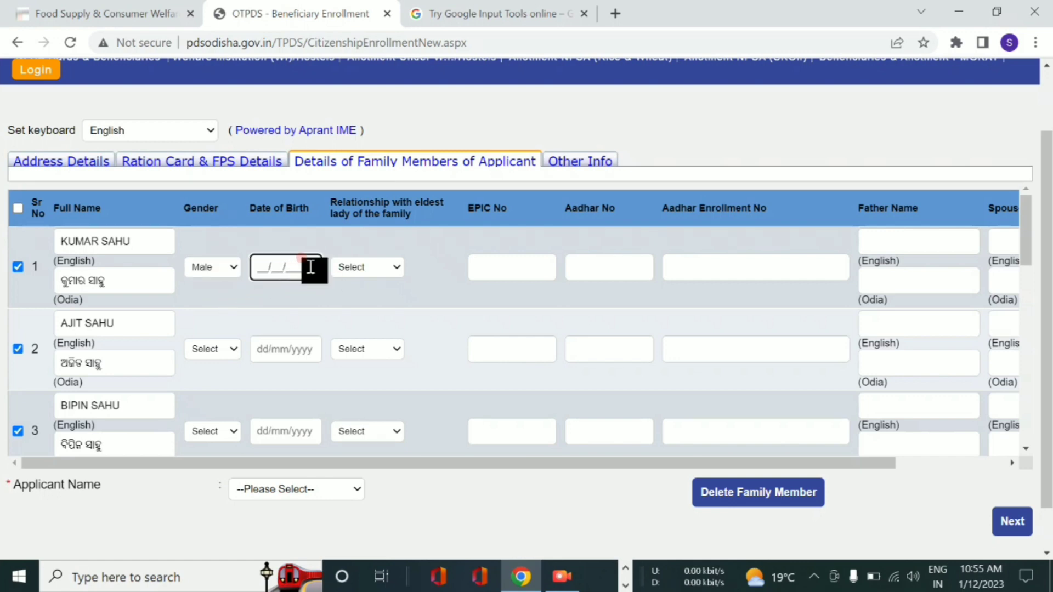
pyautogui.press('Home')
pyautogui.click(376, 266)
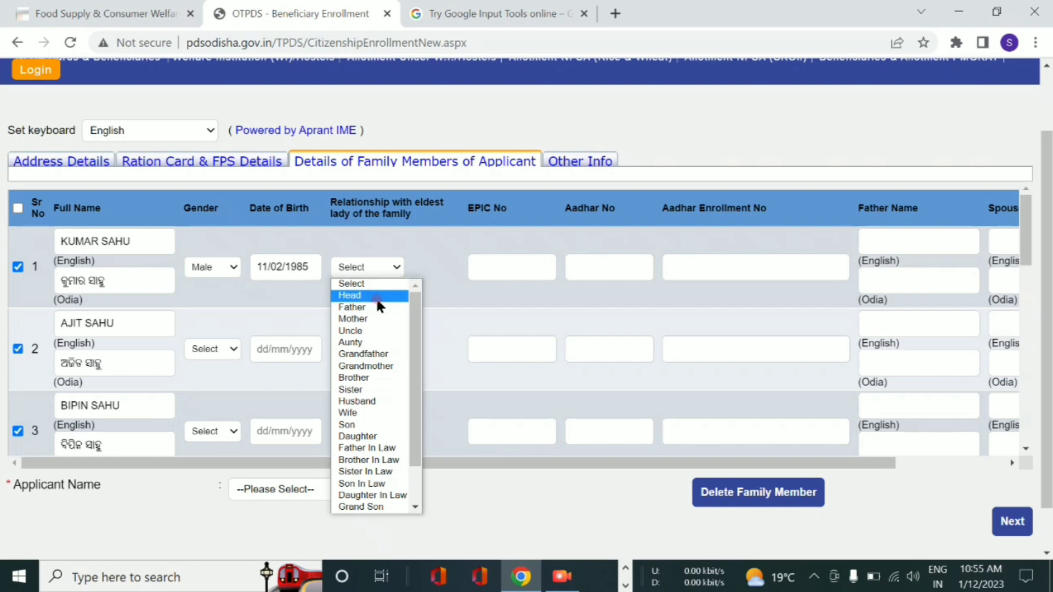
pyautogui.click(365, 298)
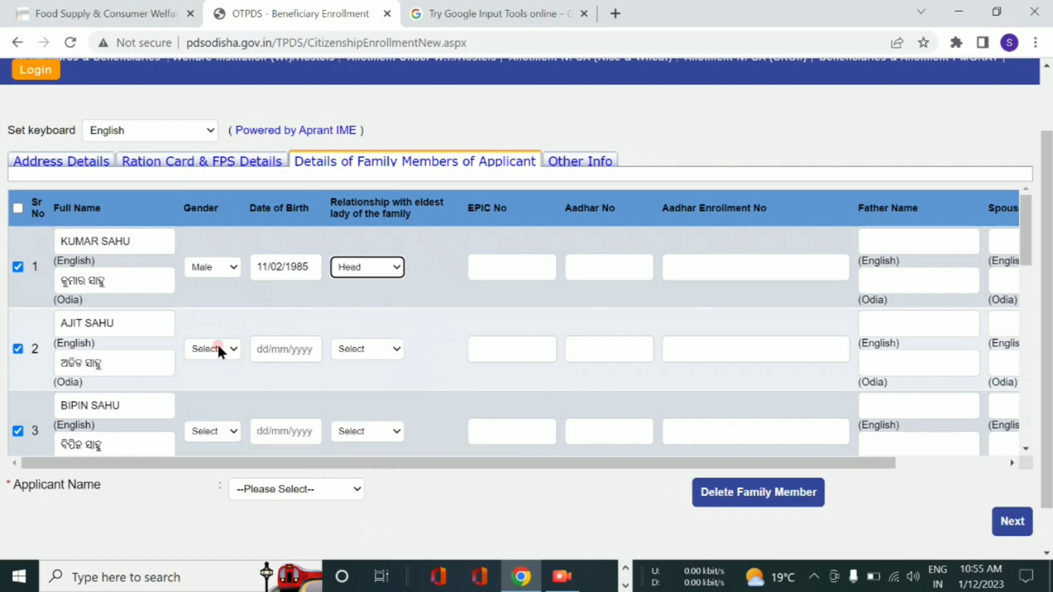
pyautogui.click(226, 265)
pyautogui.click(235, 296)
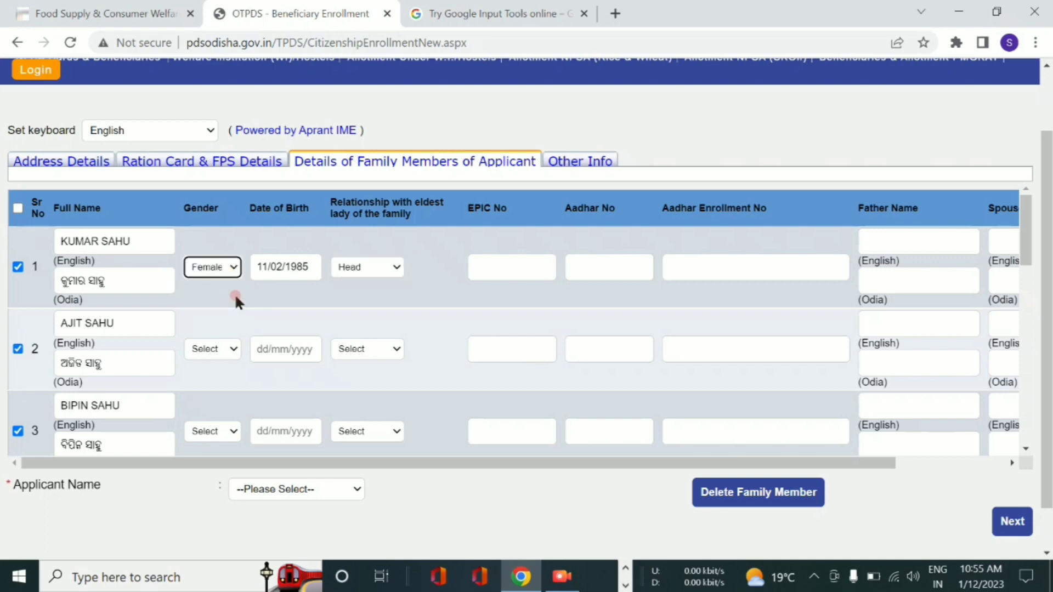
pyautogui.click(222, 347)
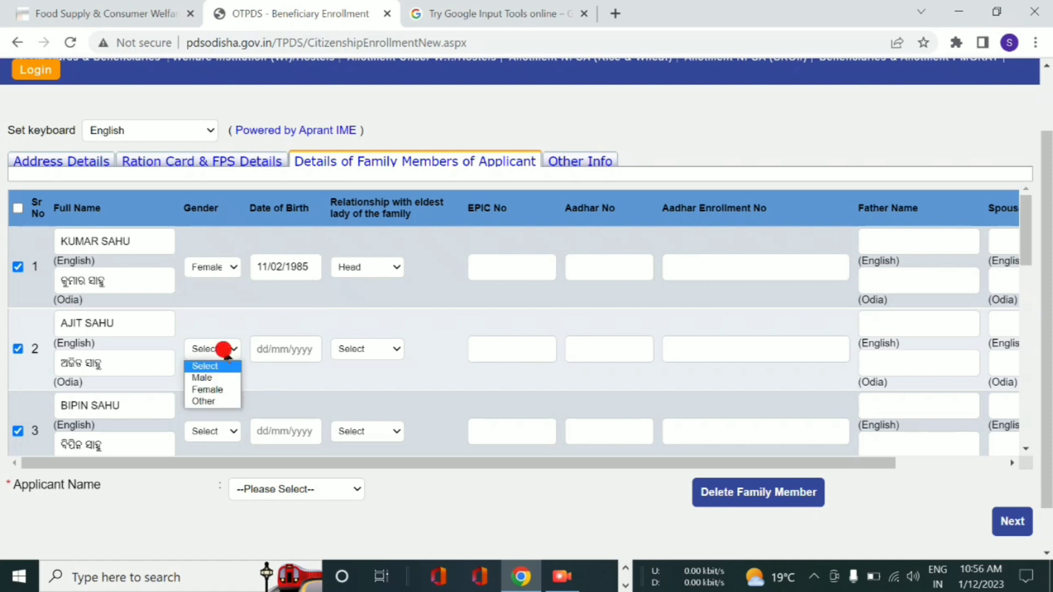
pyautogui.click(202, 378)
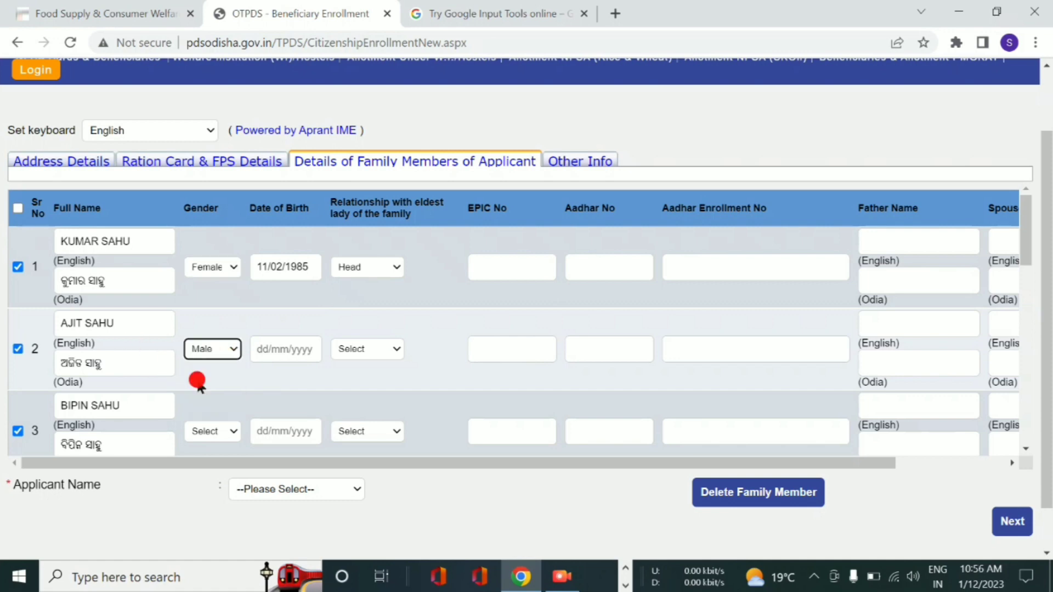
pyautogui.click(293, 351)
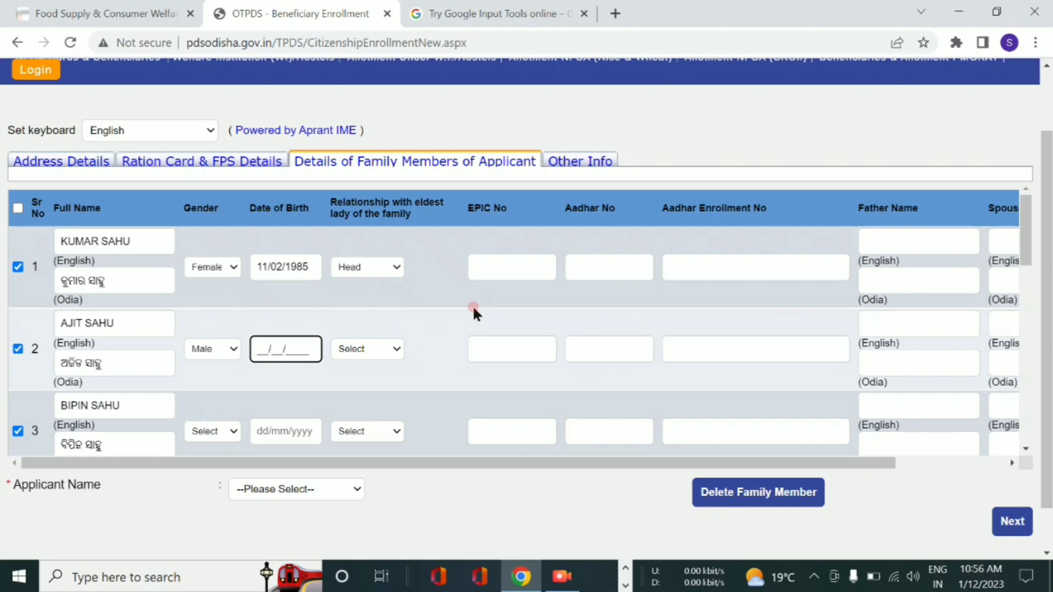
pyautogui.click(367, 348)
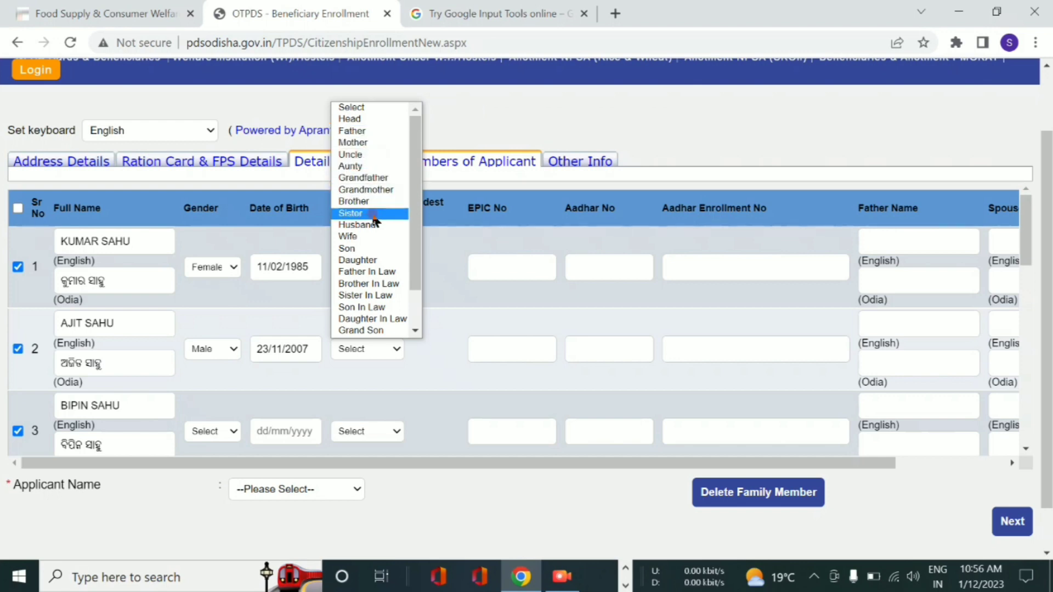
pyautogui.click(371, 249)
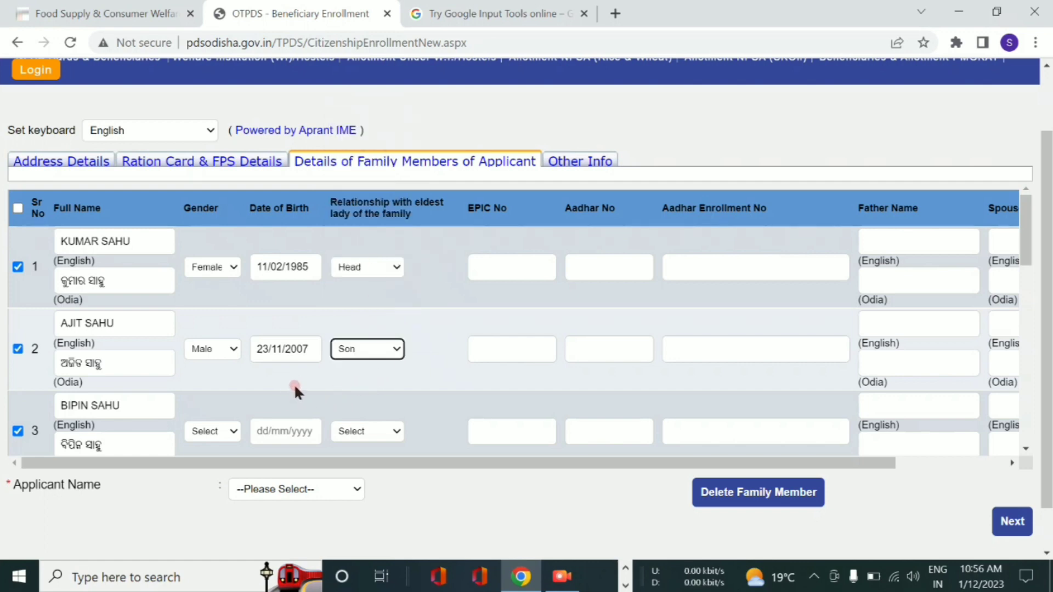
pyautogui.scroll(-2, 240, 363)
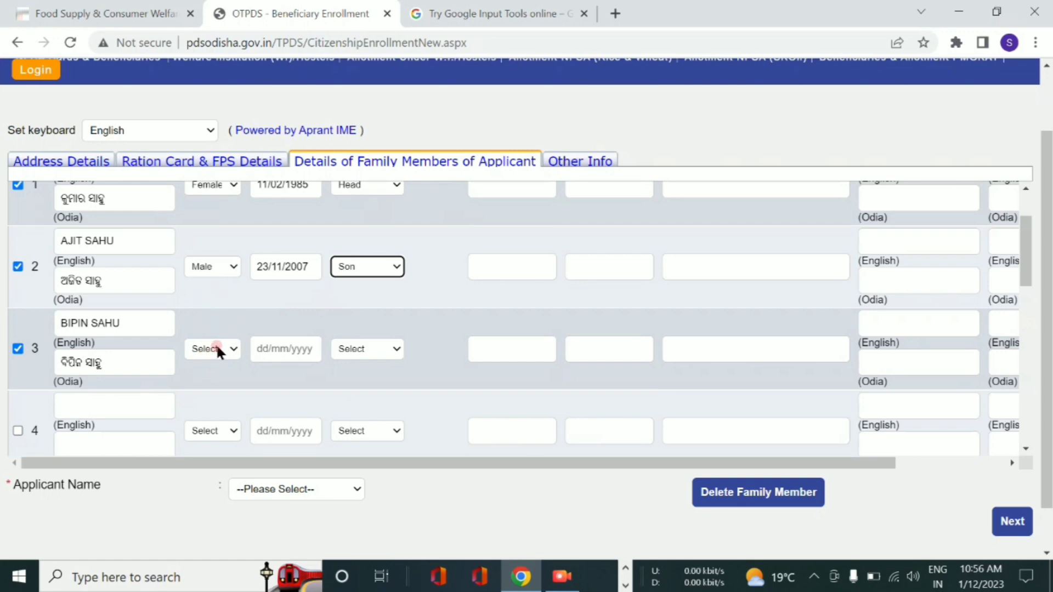
pyautogui.click(216, 346)
pyautogui.click(208, 377)
pyautogui.press('Tab')
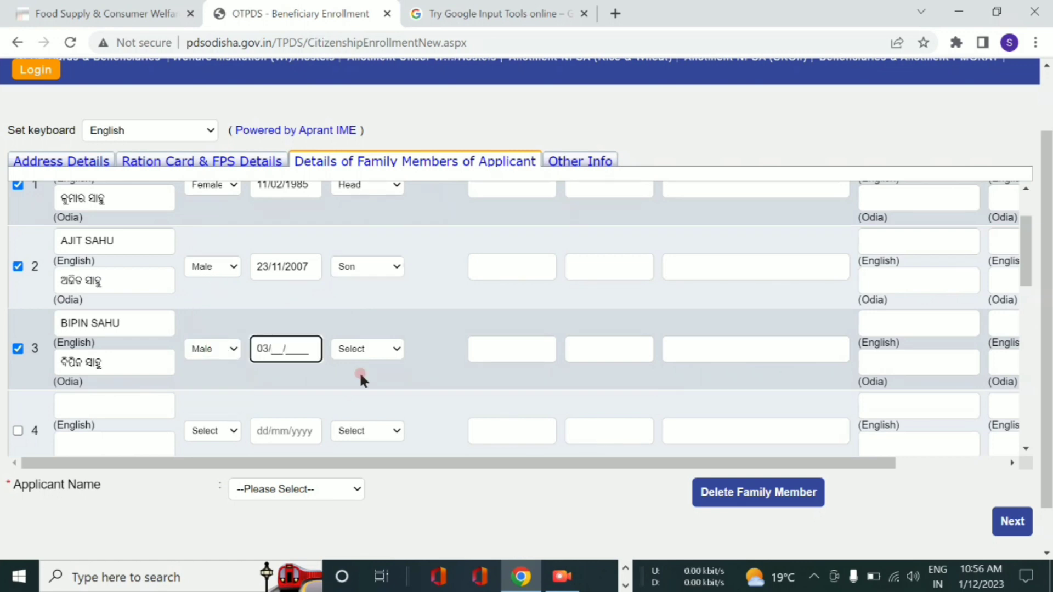
pyautogui.click(370, 349)
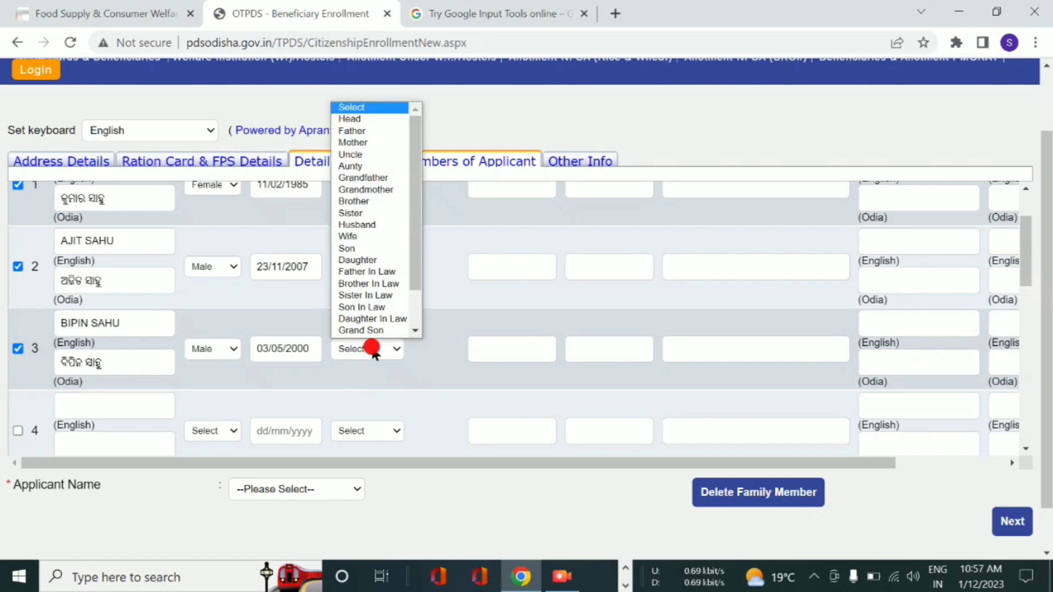
pyautogui.scroll(-1, 384, 241)
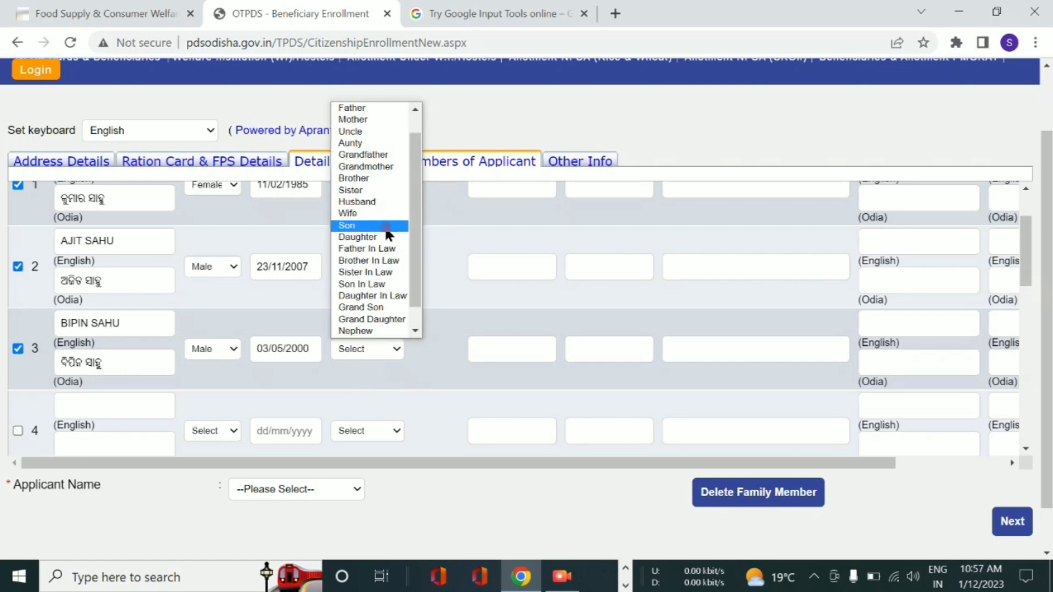
pyautogui.click(386, 227)
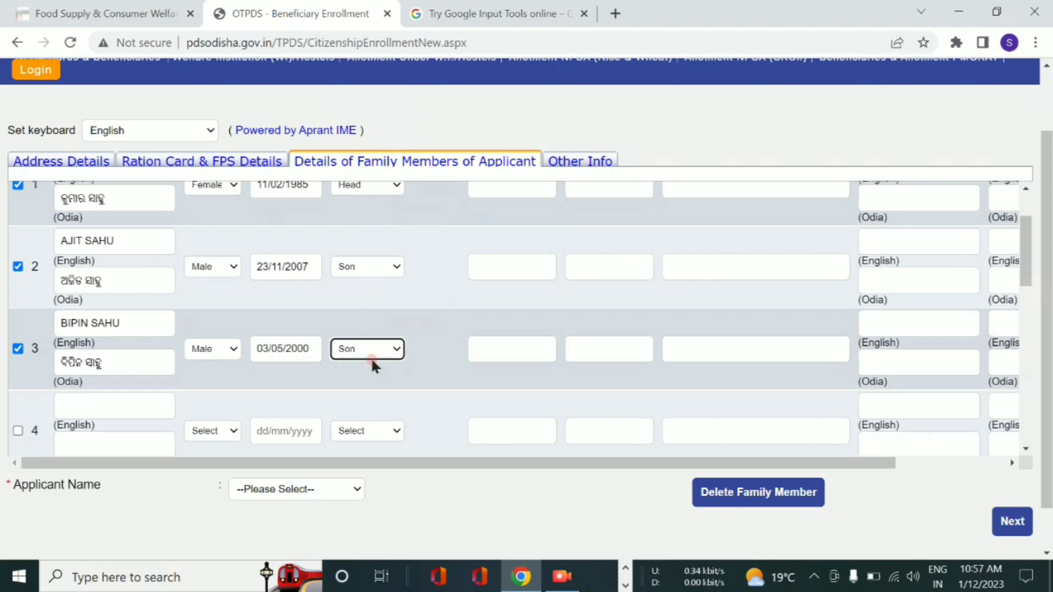
pyautogui.scroll(2, 371, 351)
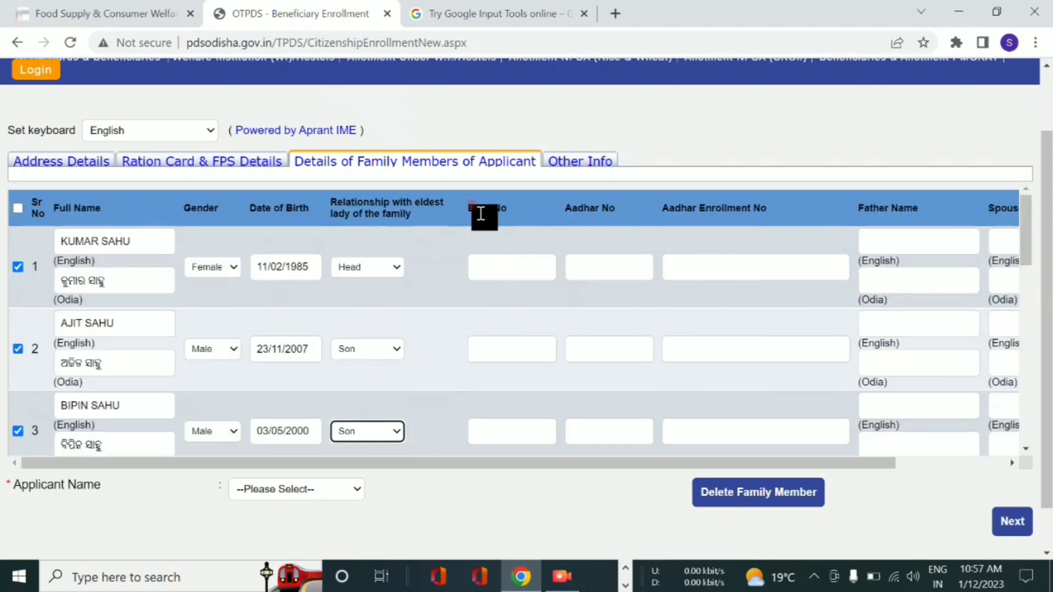
# - Enter the voter ID numbers in the EPIC No boxes of rows 1, 2 and 3
pyautogui.click(507, 266)
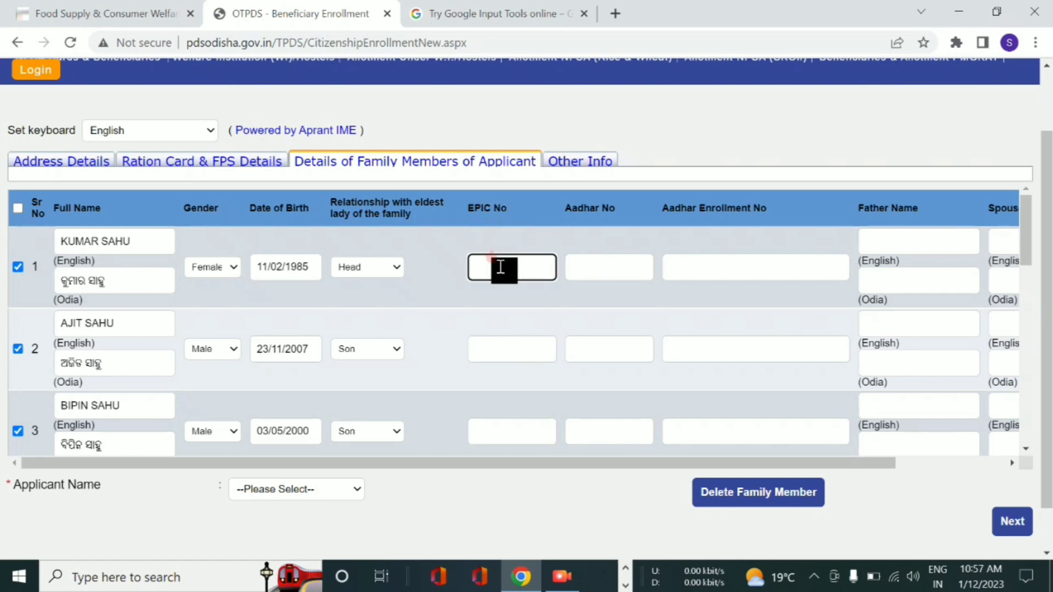
pyautogui.click(511, 350)
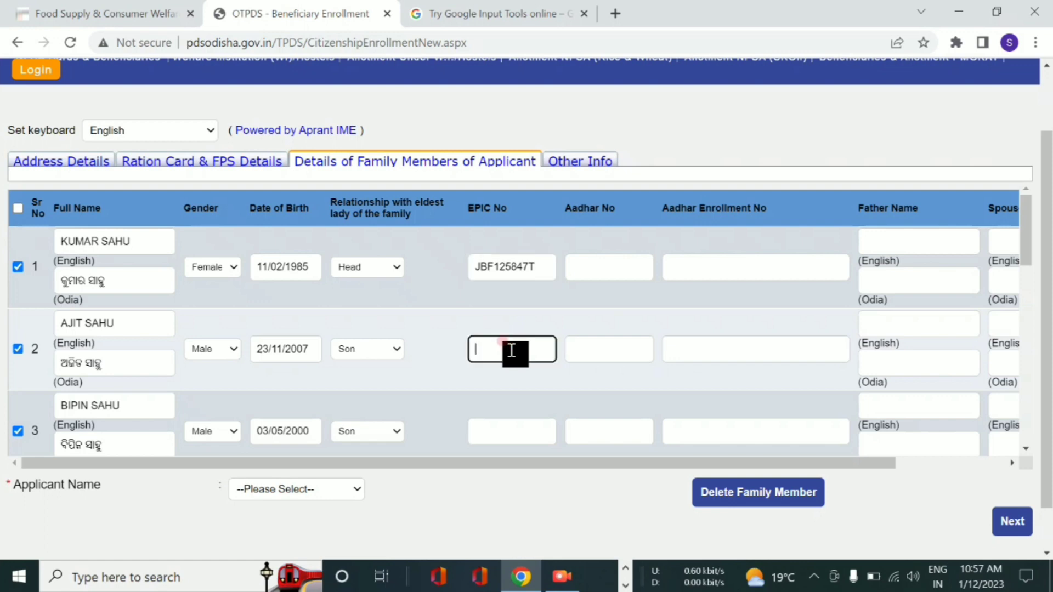
pyautogui.click(496, 426)
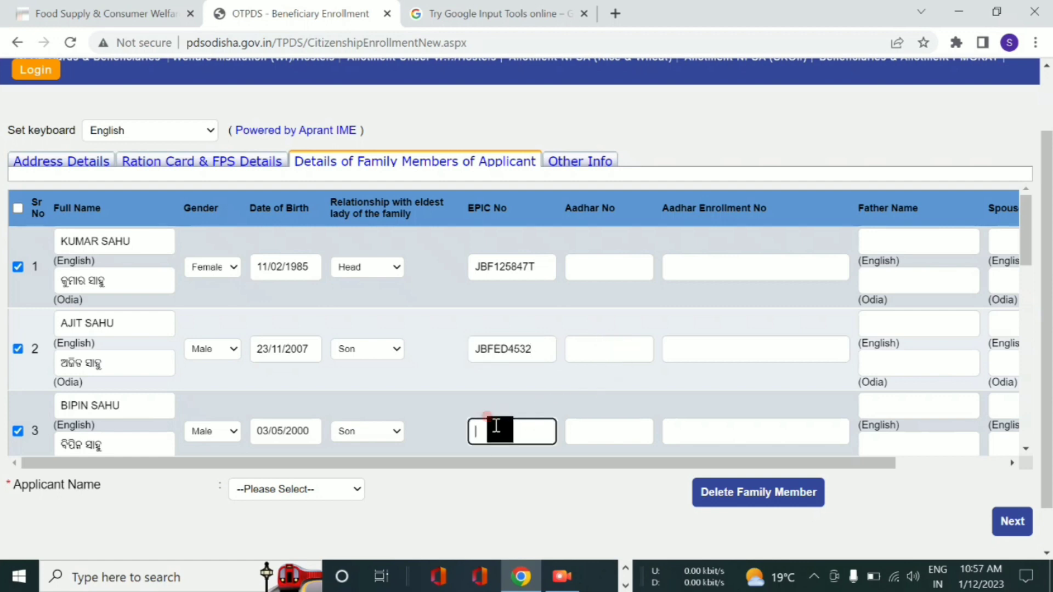
# - Fill in the Aadhar No fields, dismissing the 'Invalid Aadhar No.' alert and re-entering a valid number
pyautogui.click(605, 267)
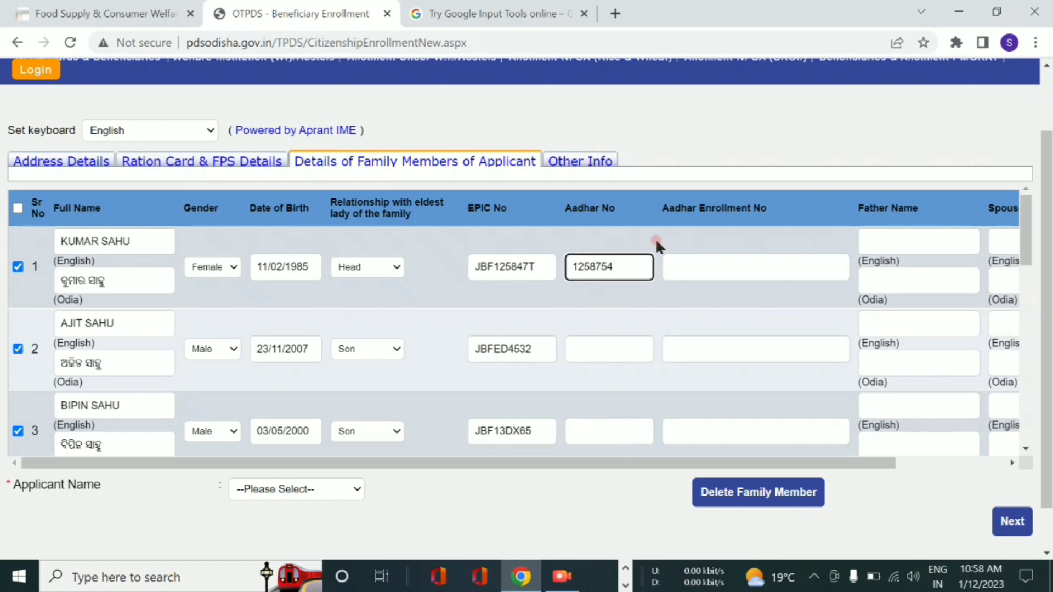
pyautogui.click(573, 343)
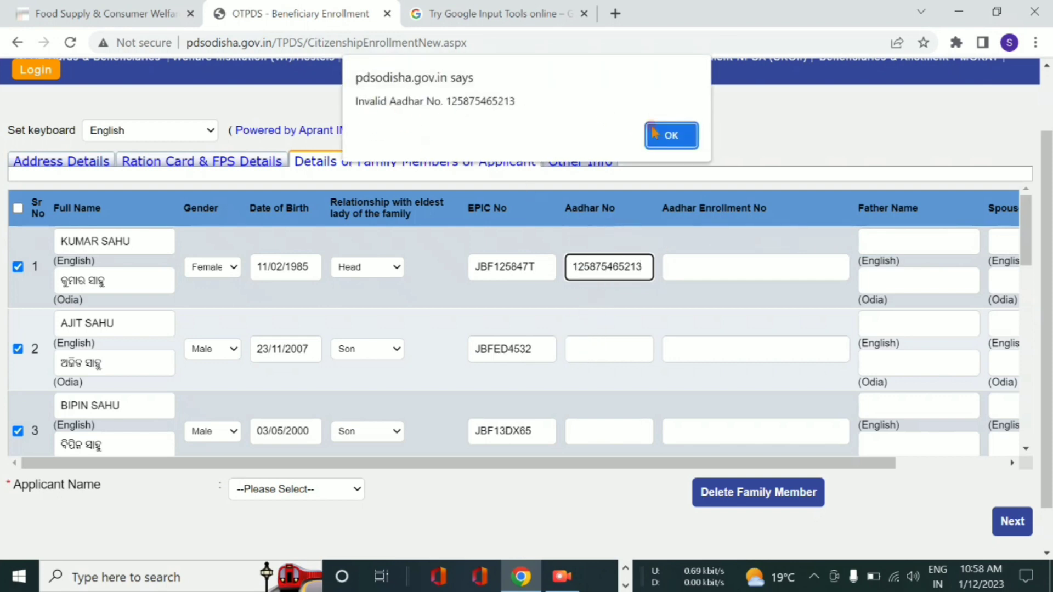
pyautogui.click(670, 135)
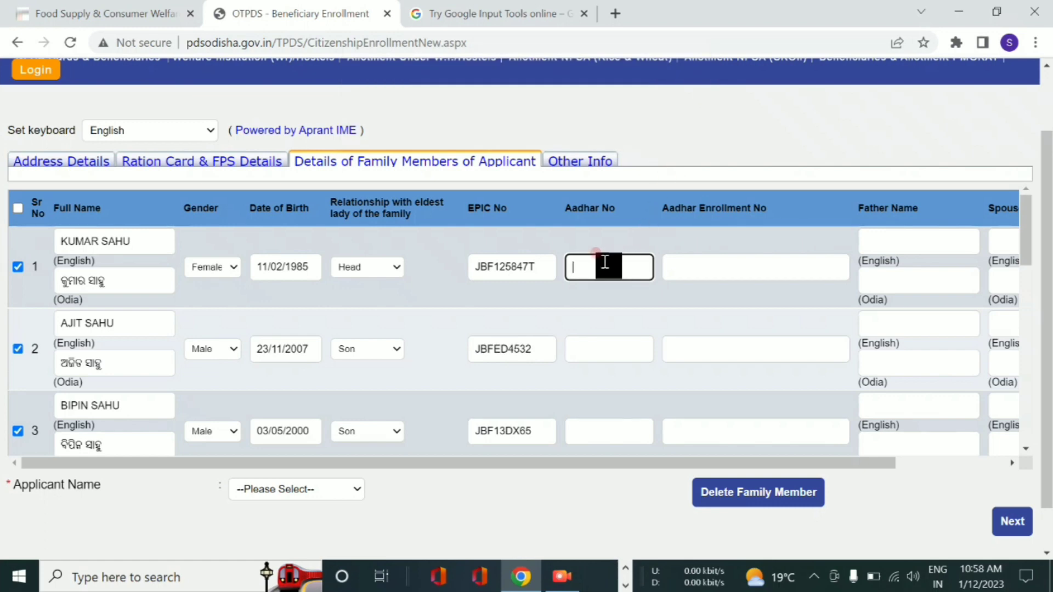
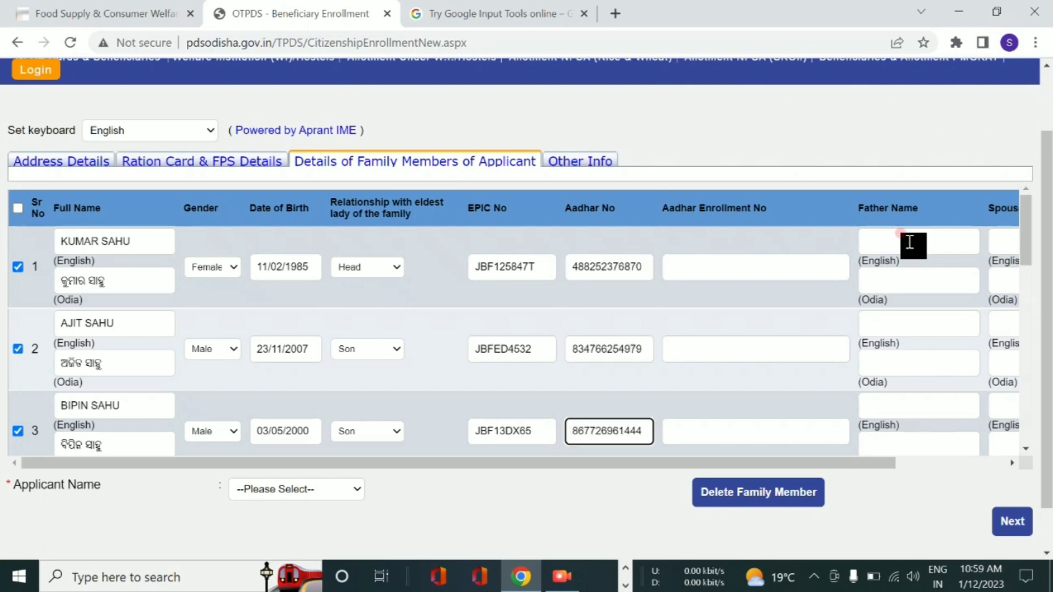
pyautogui.click(899, 241)
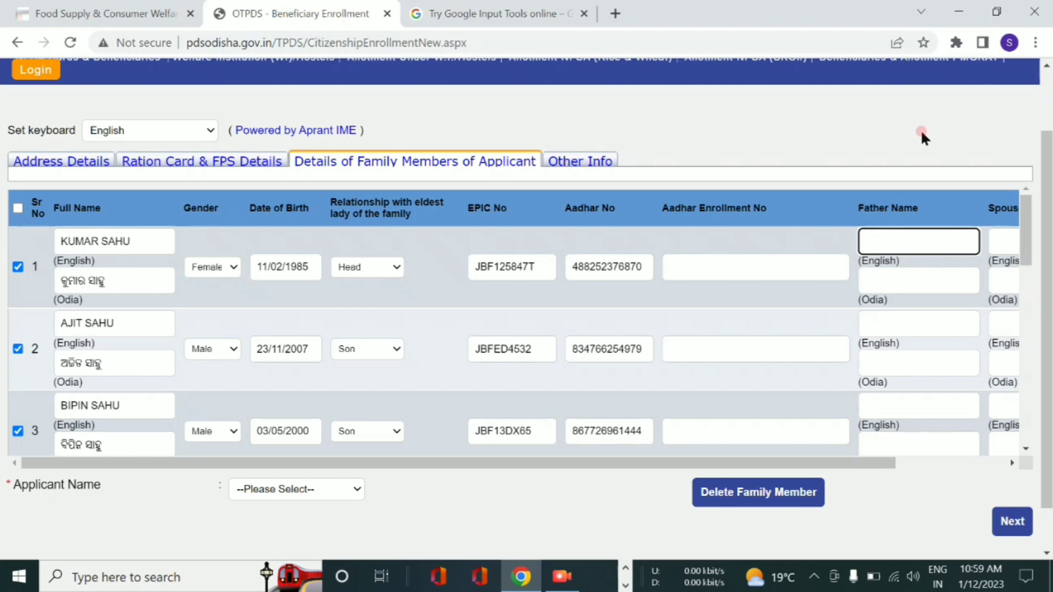
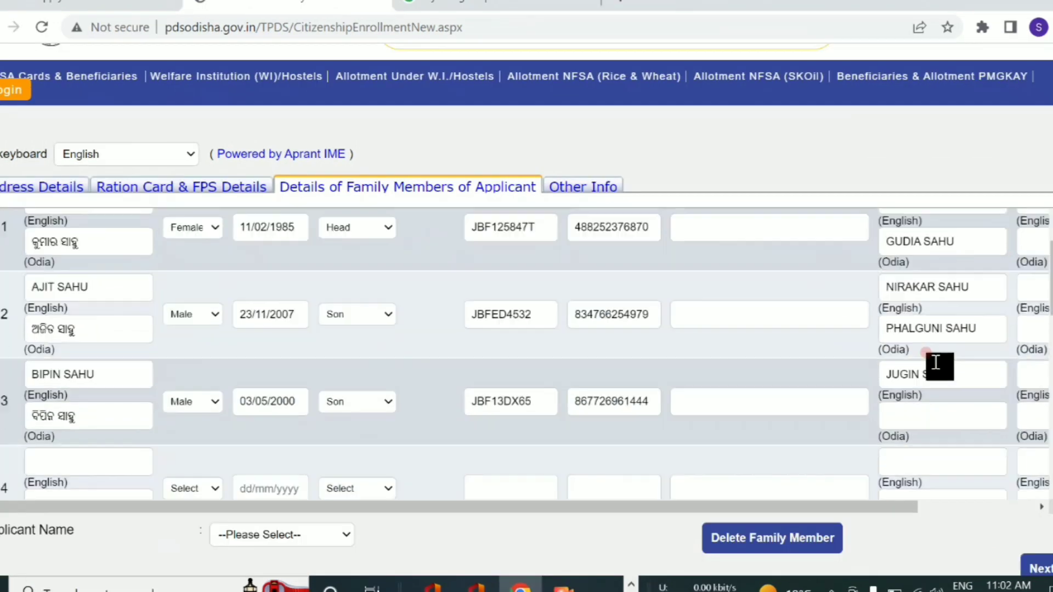
# - Type the father's name in the Father Name (English) field
pyautogui.scroll(-1, 913, 361)
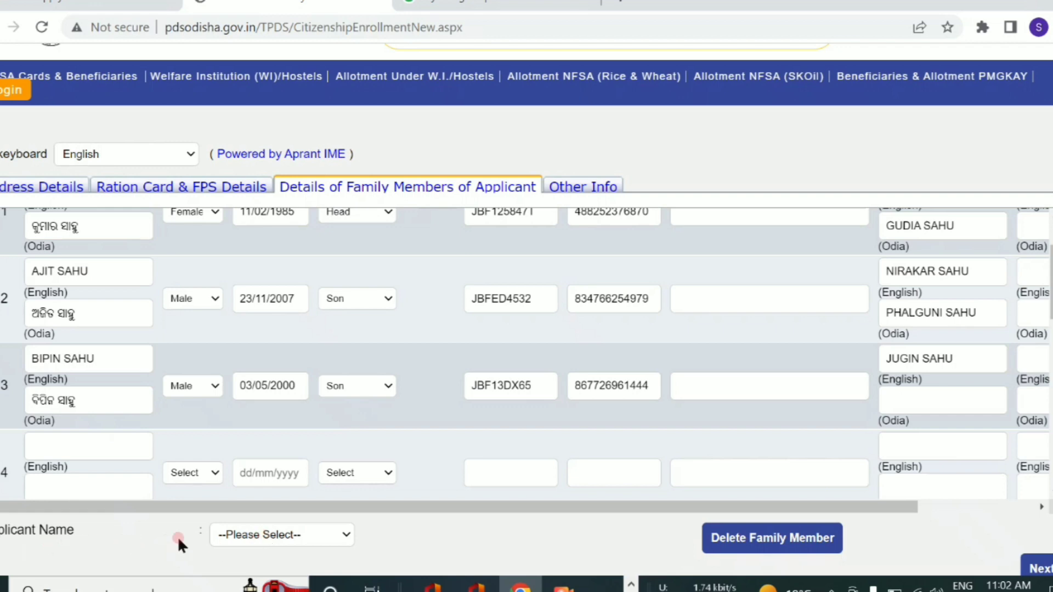
# - Choose the first family member in the Applicant Name dropdown
pyautogui.click(255, 534)
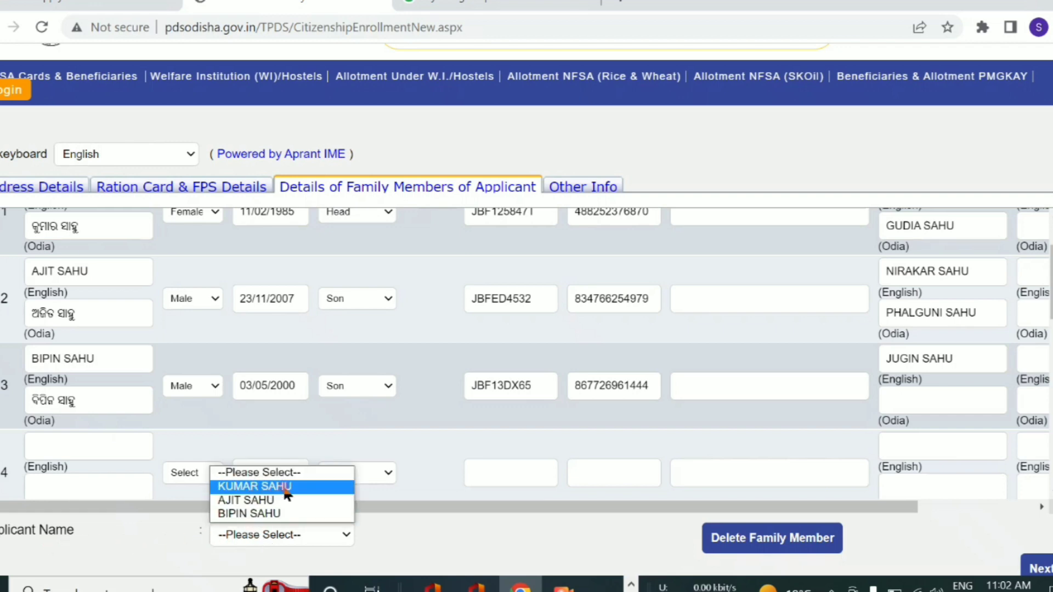
pyautogui.click(254, 486)
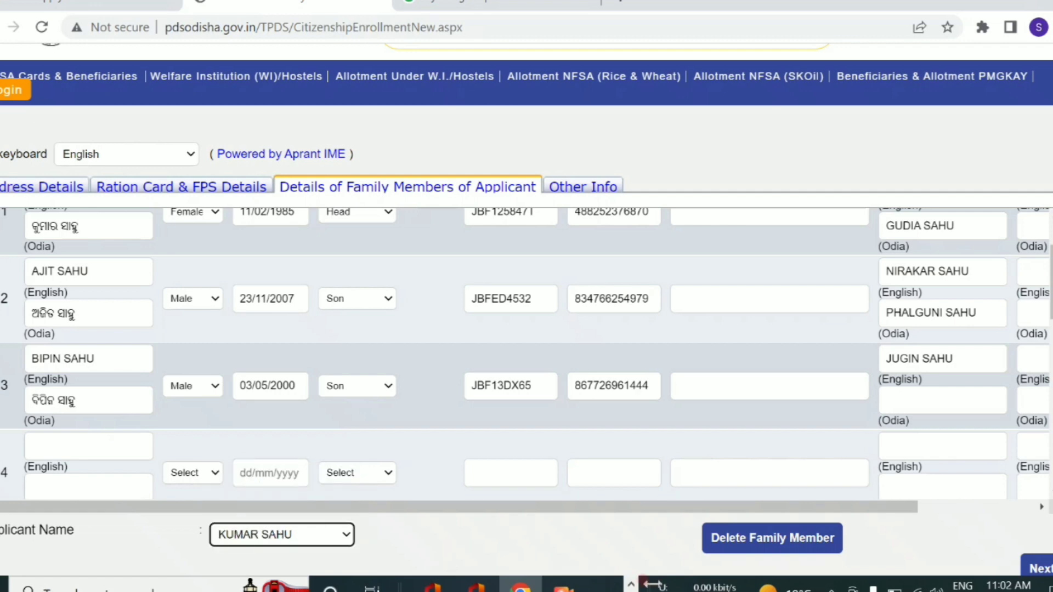
pyautogui.scroll(-2, 1042, 527)
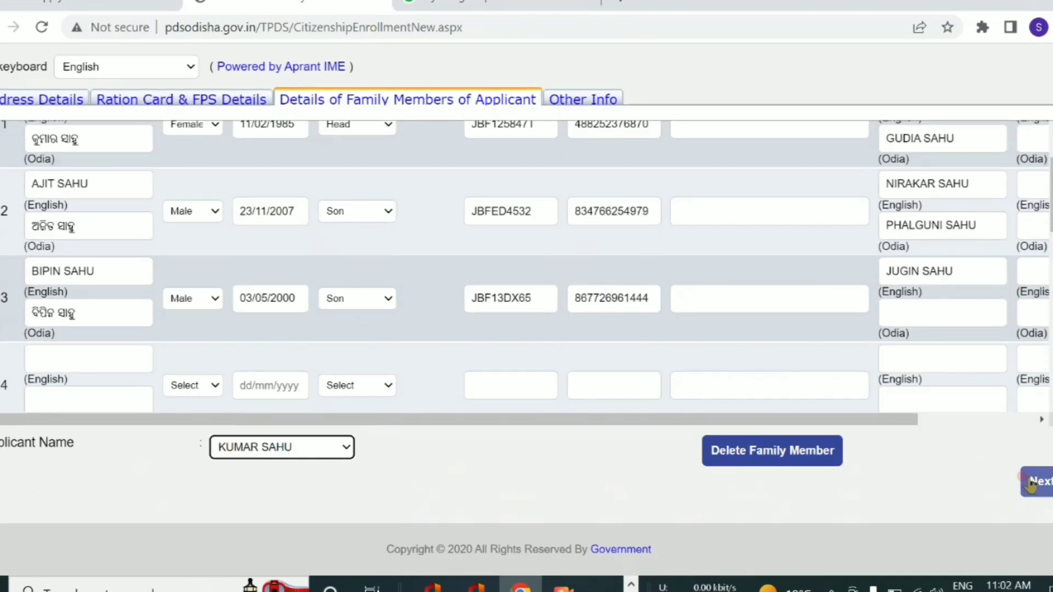
# - Move to the Other Info section and set the electricity distribution company to NA
pyautogui.click(1031, 481)
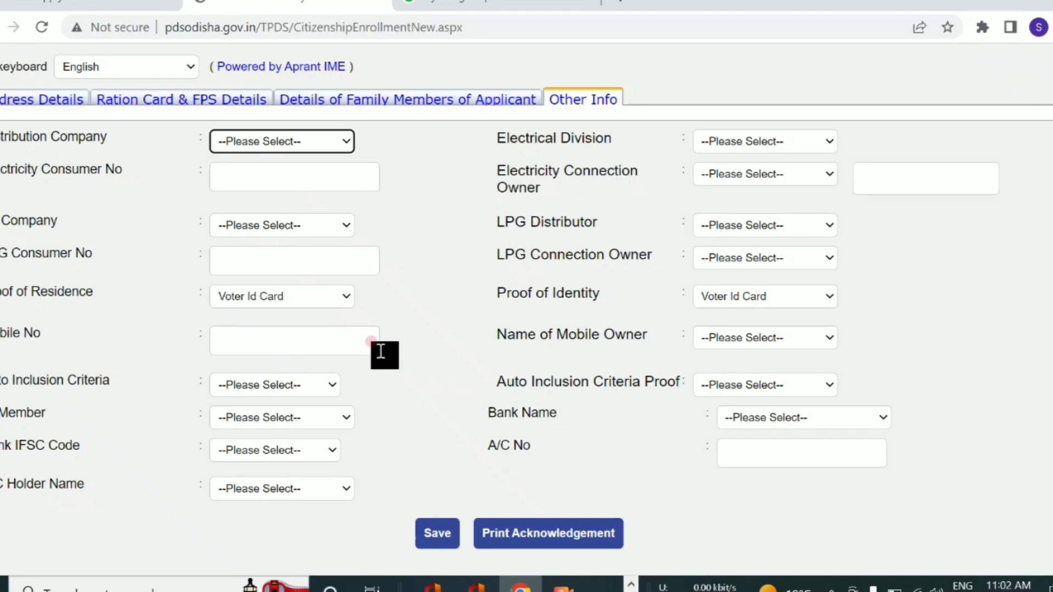
pyautogui.scroll(2, 258, 272)
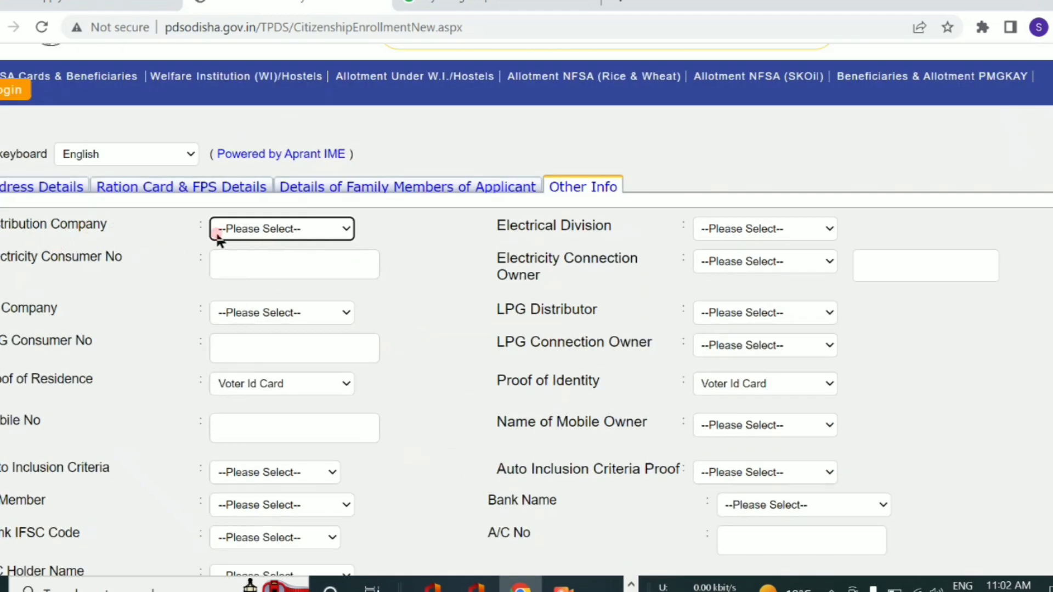
pyautogui.click(245, 229)
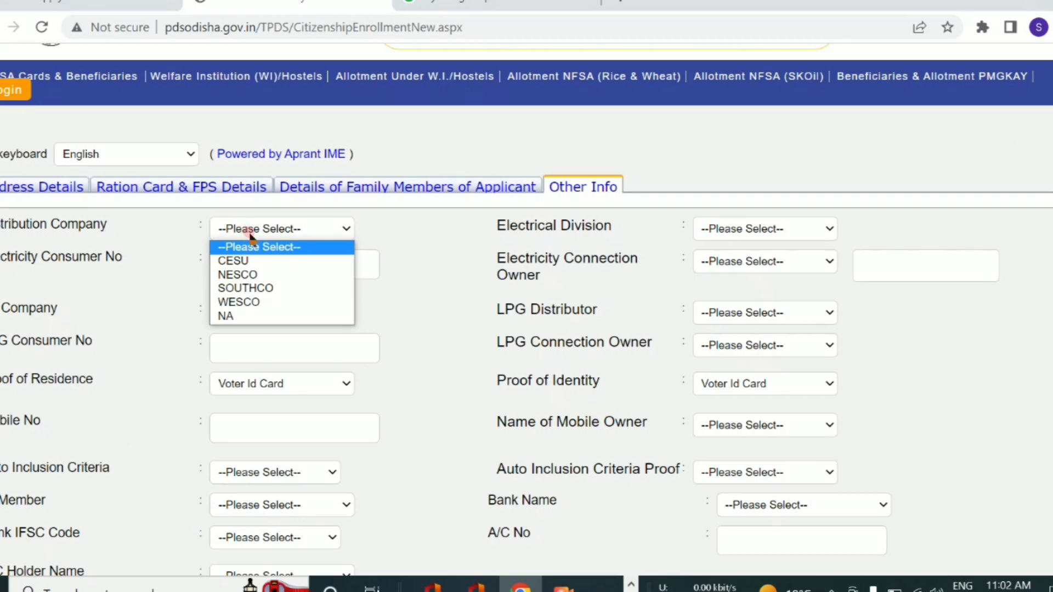
pyautogui.click(270, 304)
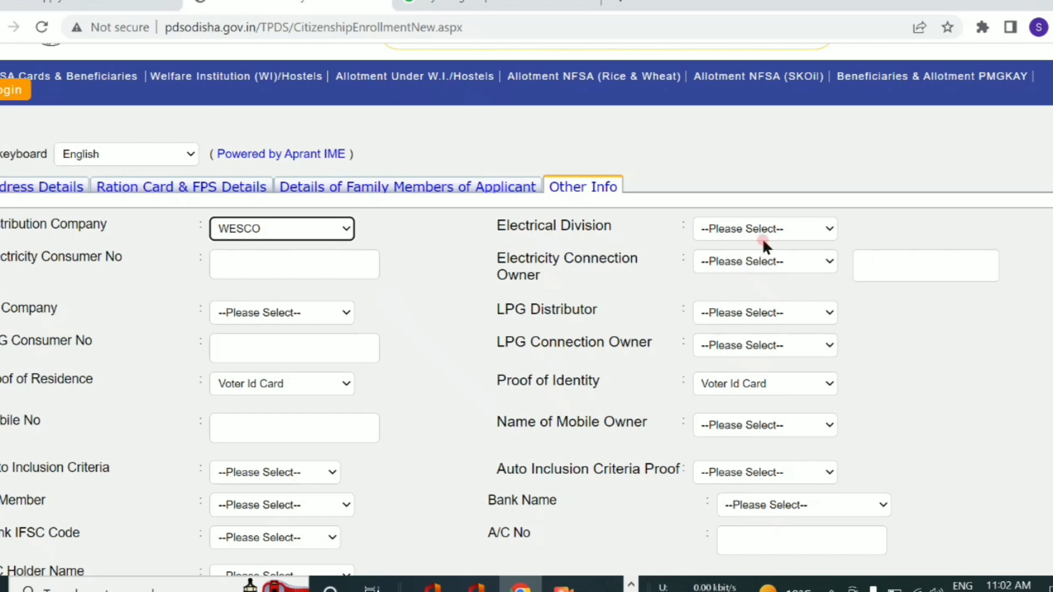
pyautogui.click(282, 229)
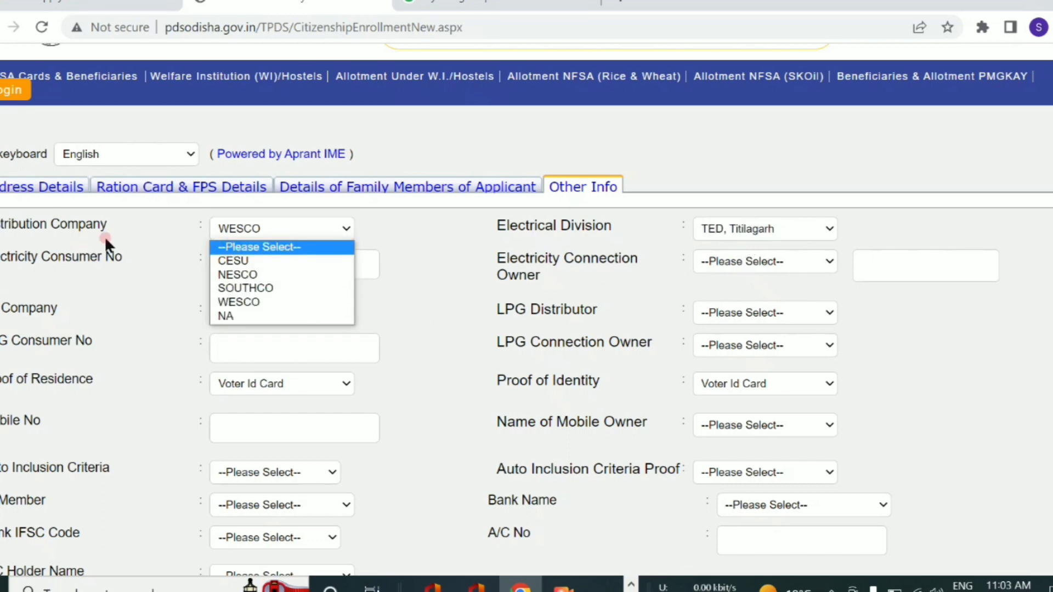
pyautogui.click(242, 317)
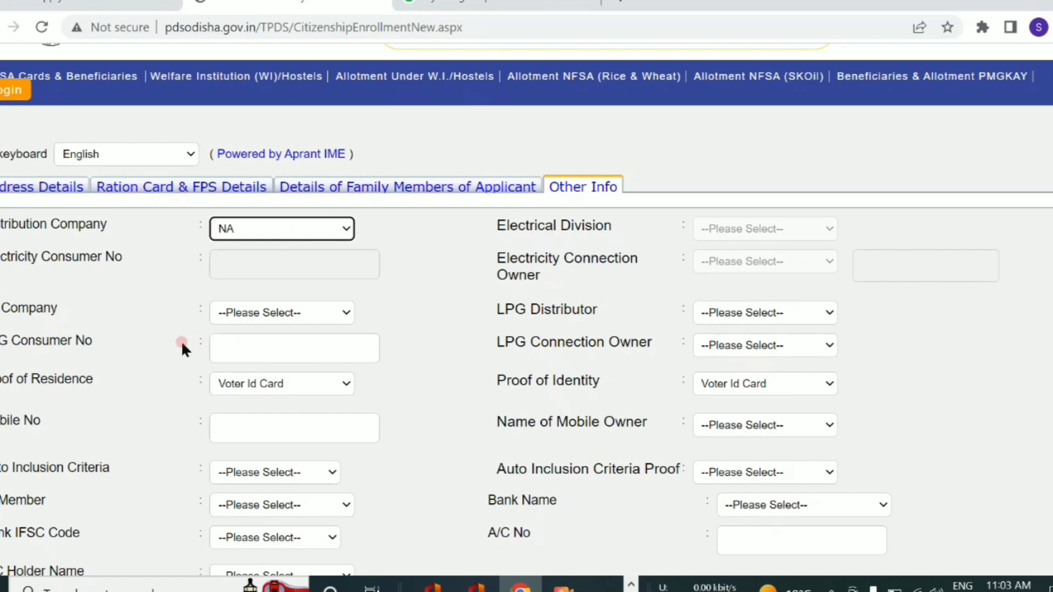
# - Set the LPG Company to NA
pyautogui.click(300, 314)
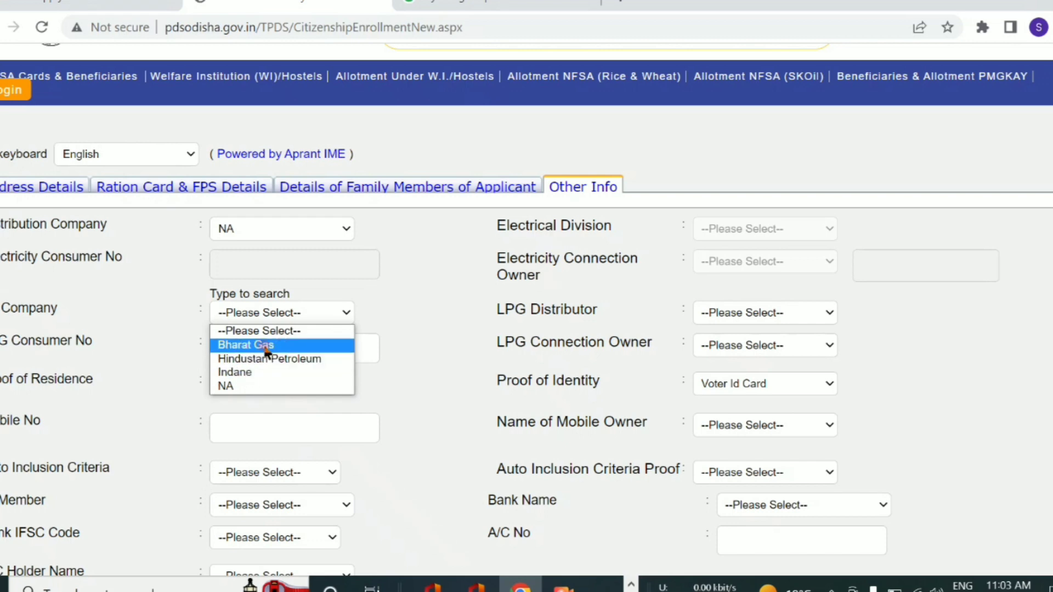
pyautogui.click(267, 388)
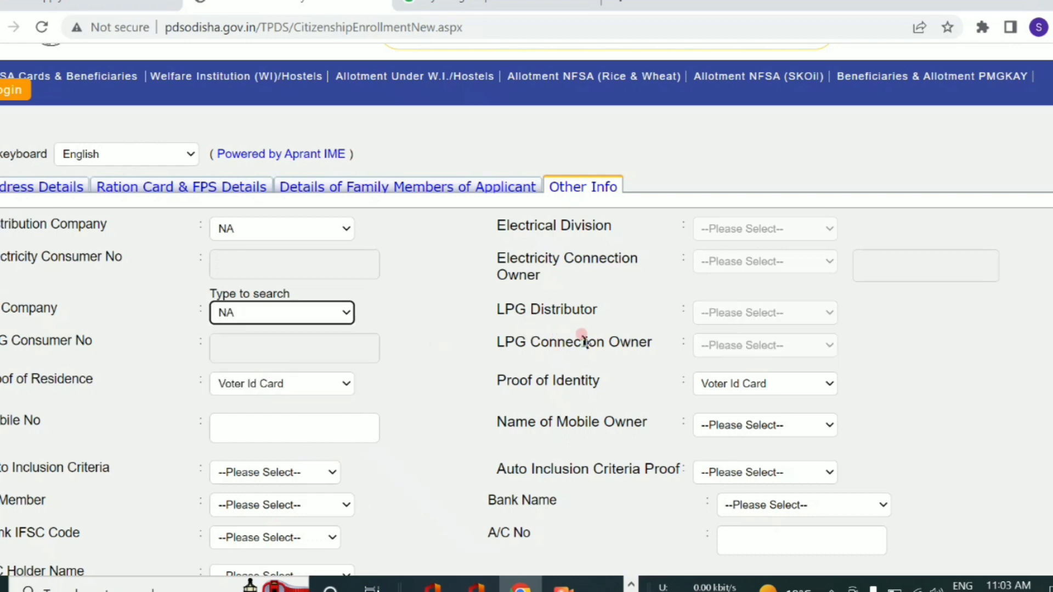
pyautogui.scroll(-2, 570, 338)
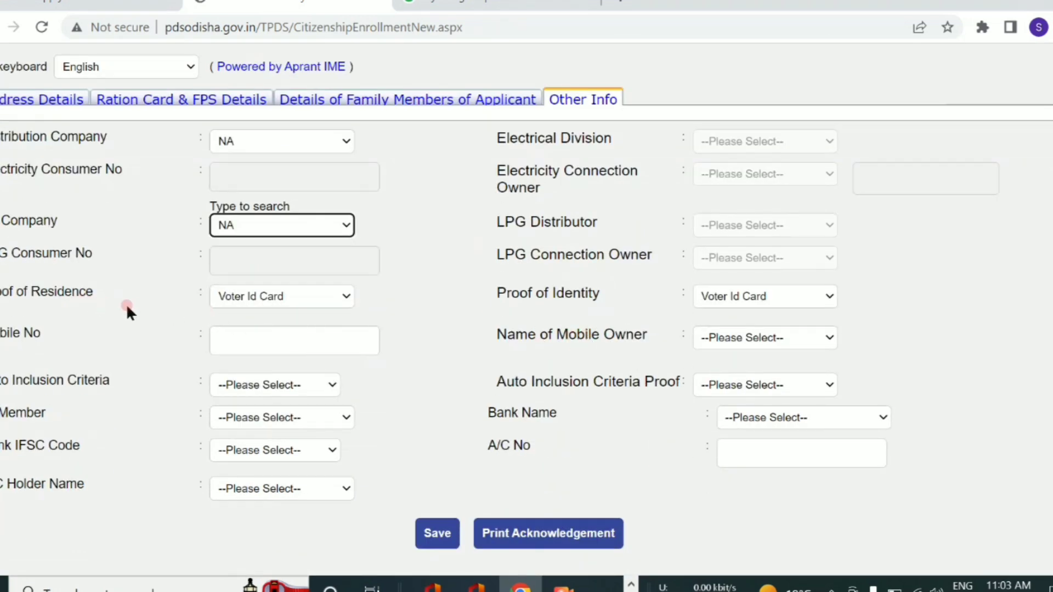
# - Choose AadharCard as proof of residence, enter the mobile number and pick its family-member owner
pyautogui.click(289, 296)
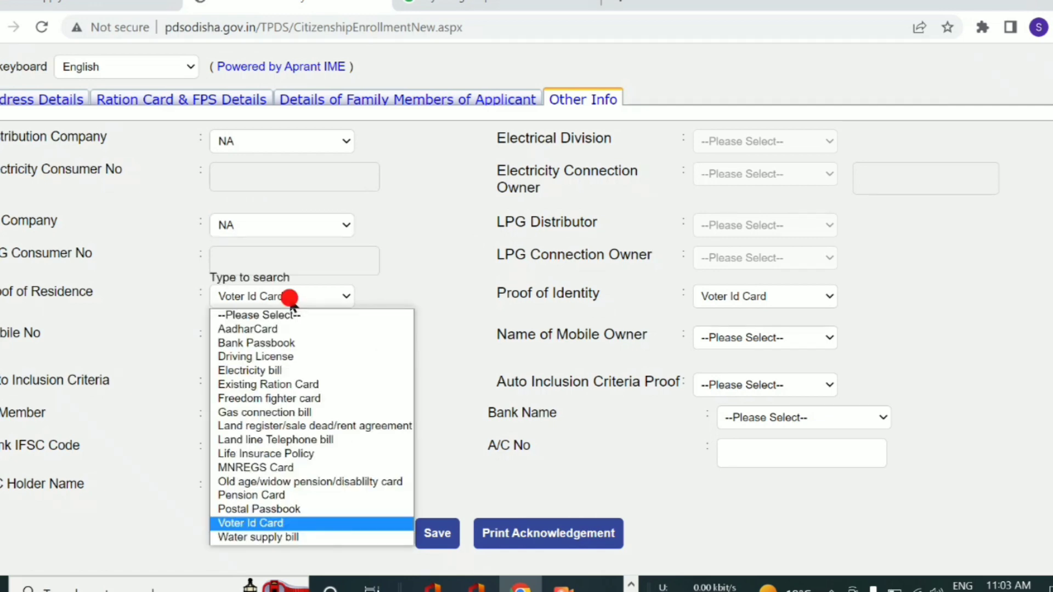
pyautogui.click(254, 329)
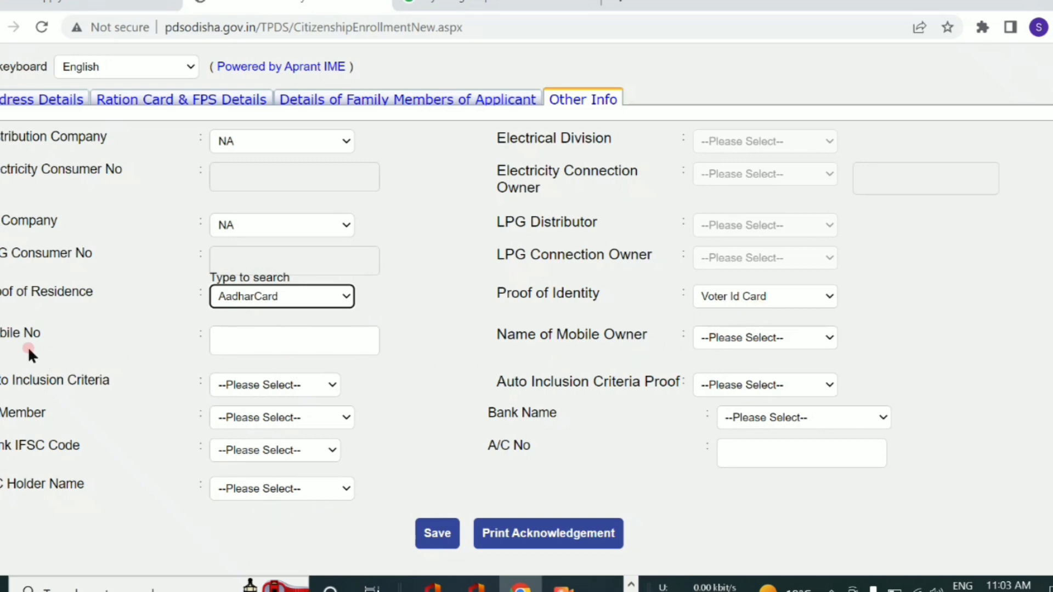
pyautogui.click(254, 338)
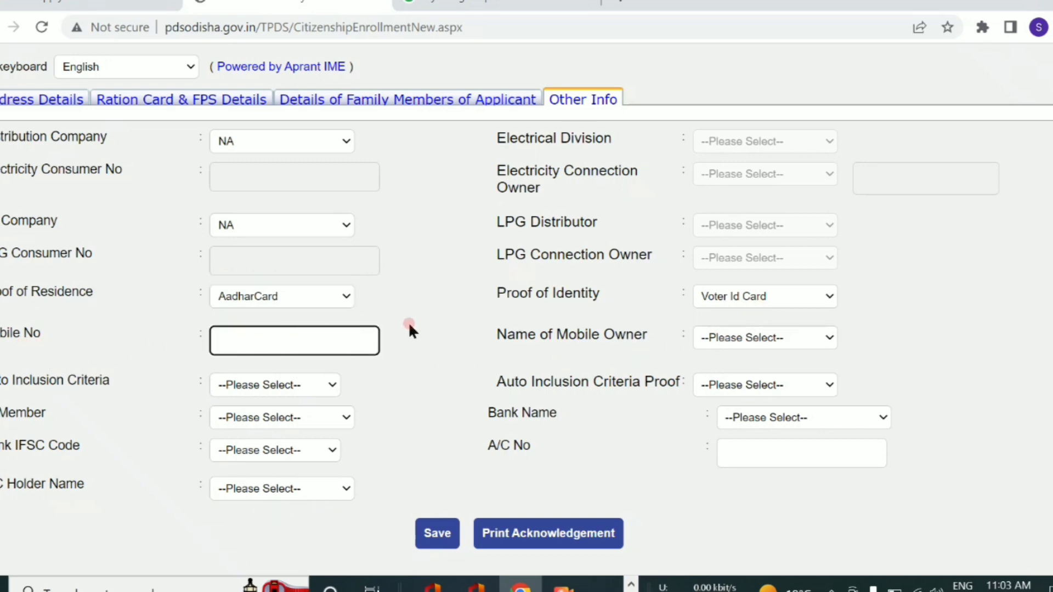
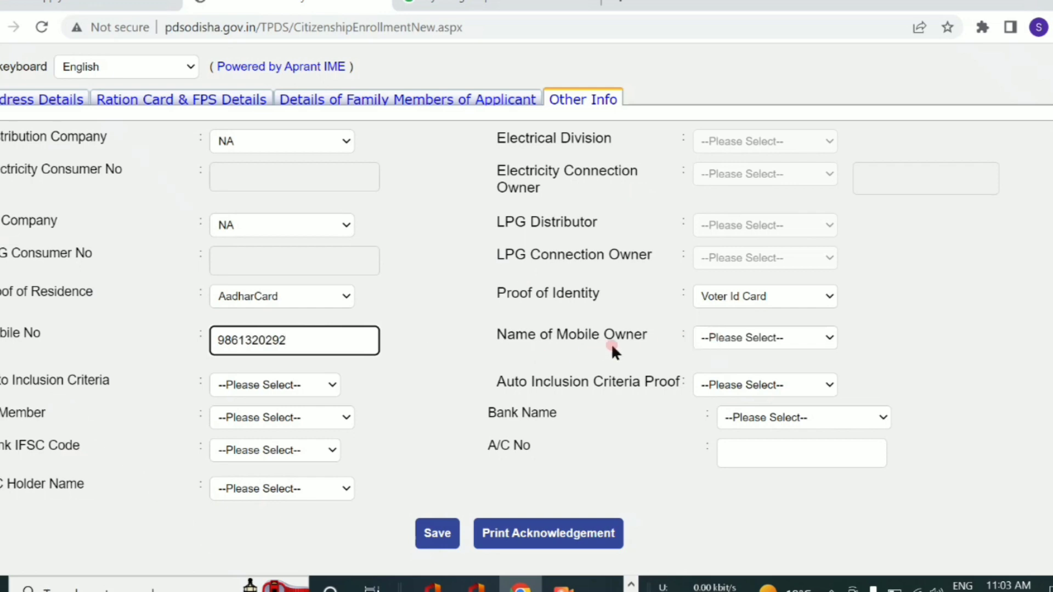
pyautogui.click(716, 339)
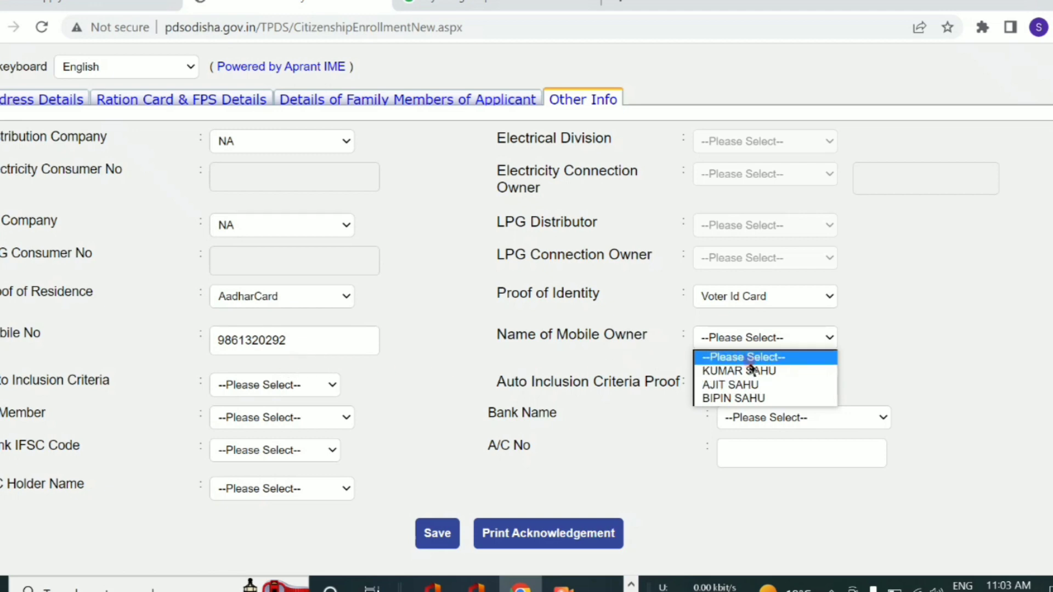
pyautogui.click(764, 387)
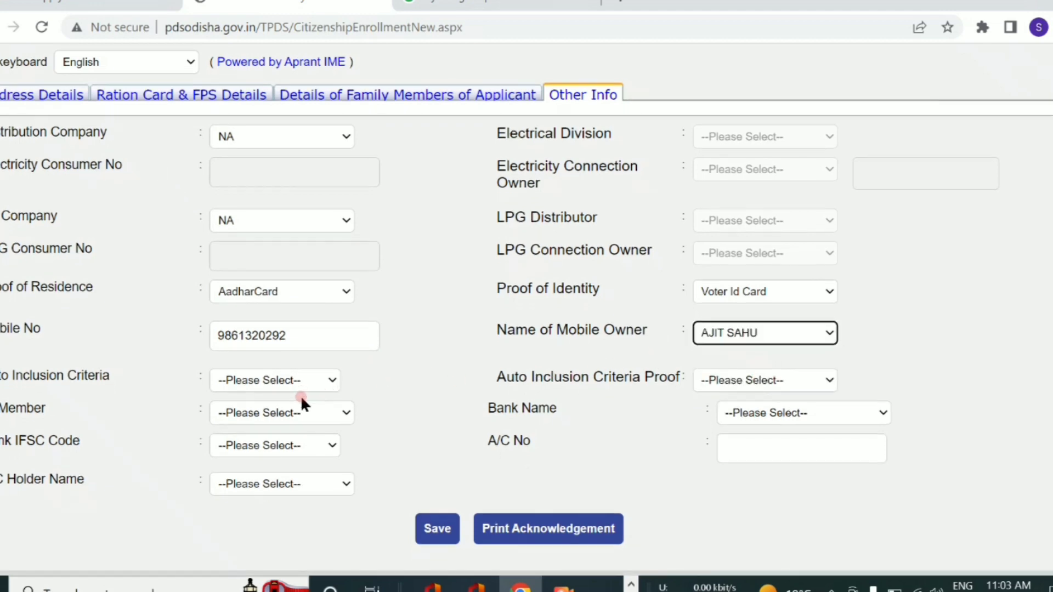
pyautogui.scroll(-1, 301, 396)
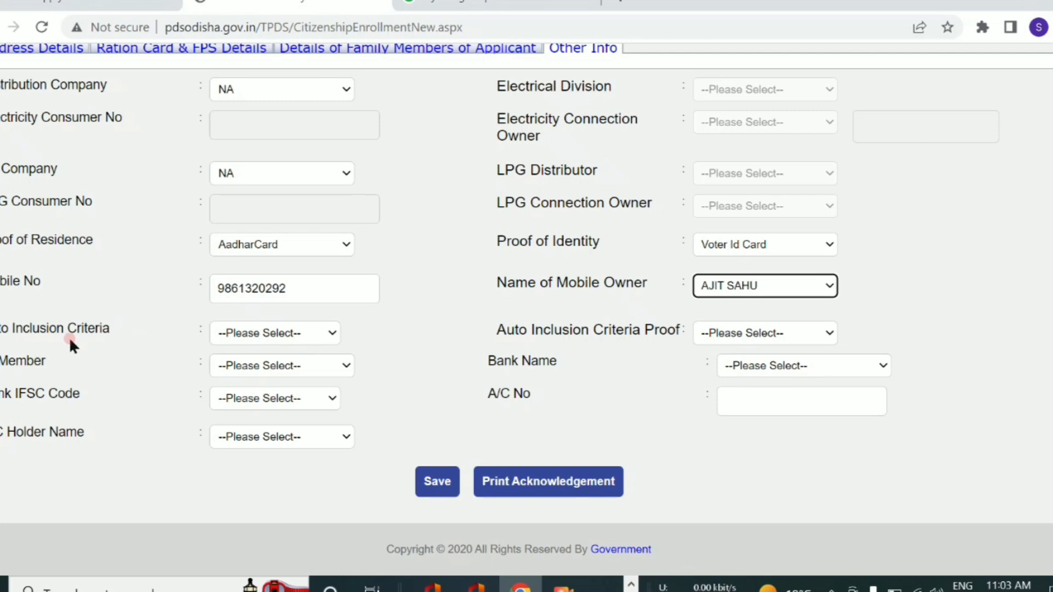
# - Set Auto Inclusion Criteria to '1 Households without shelter' and bank to STATE BANK OF INDIA-BELPARA
pyautogui.click(244, 333)
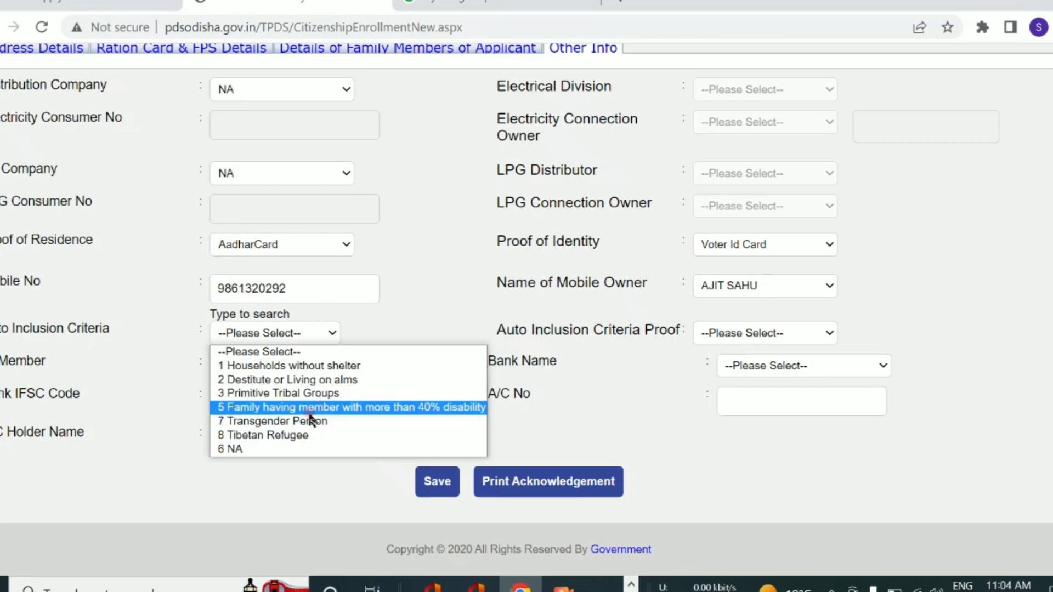
pyautogui.click(356, 419)
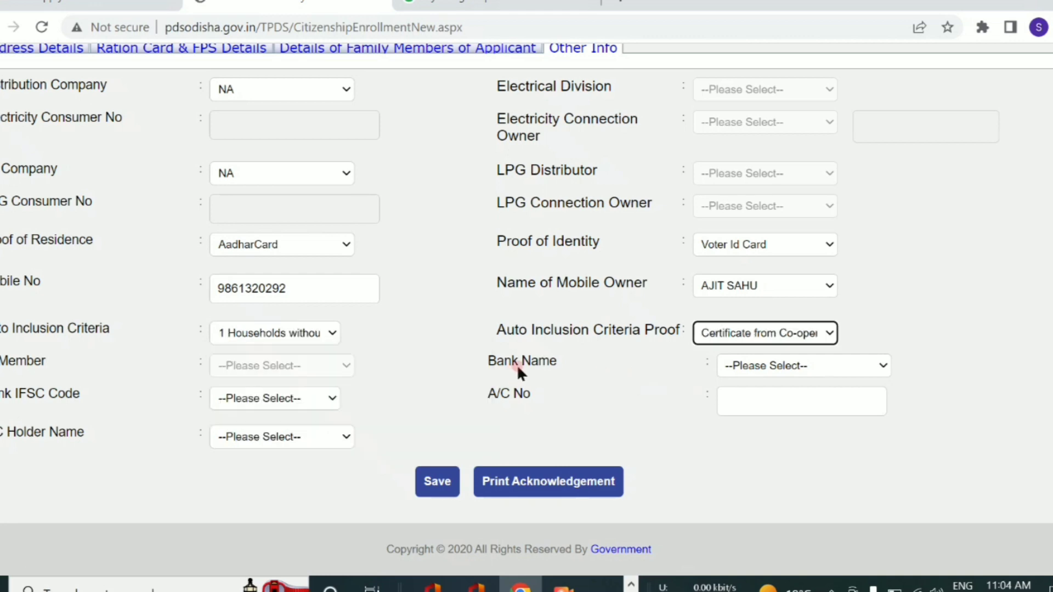
pyautogui.click(742, 369)
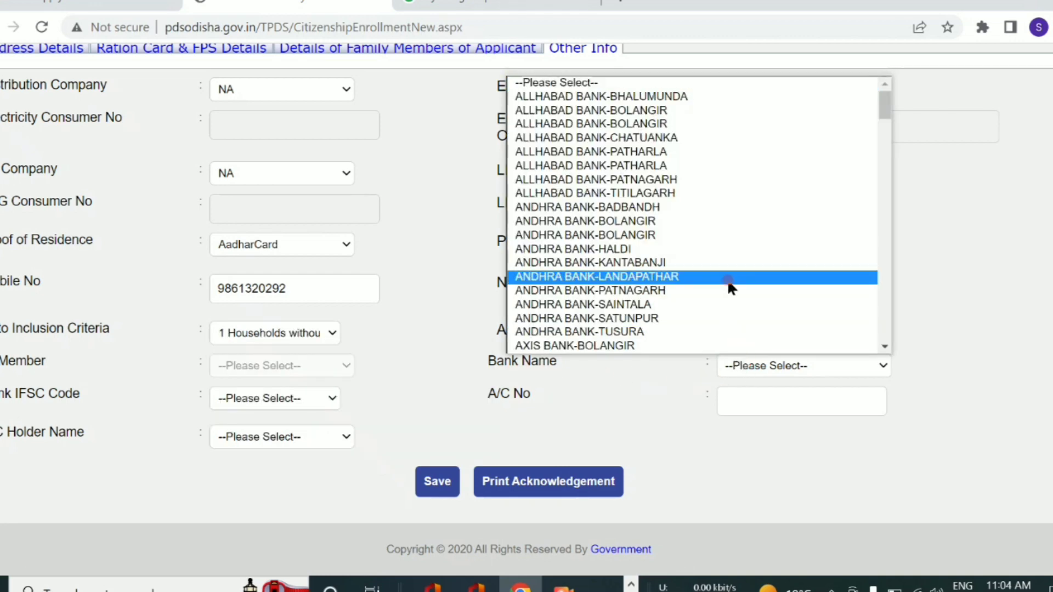
pyautogui.scroll(-10, 685, 144)
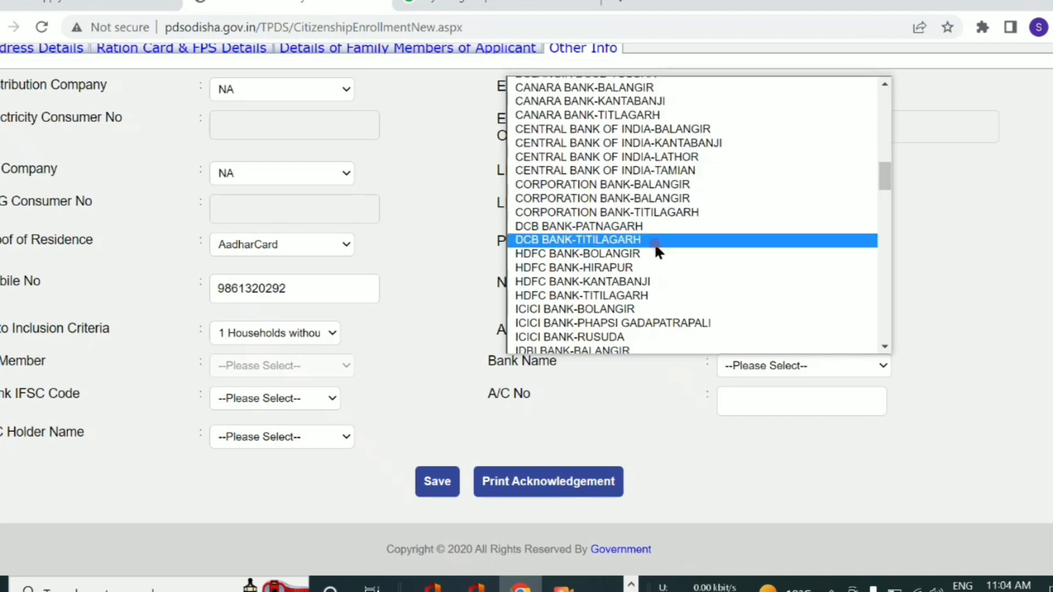
pyautogui.scroll(-13, 657, 250)
pyautogui.scroll(-4, 664, 273)
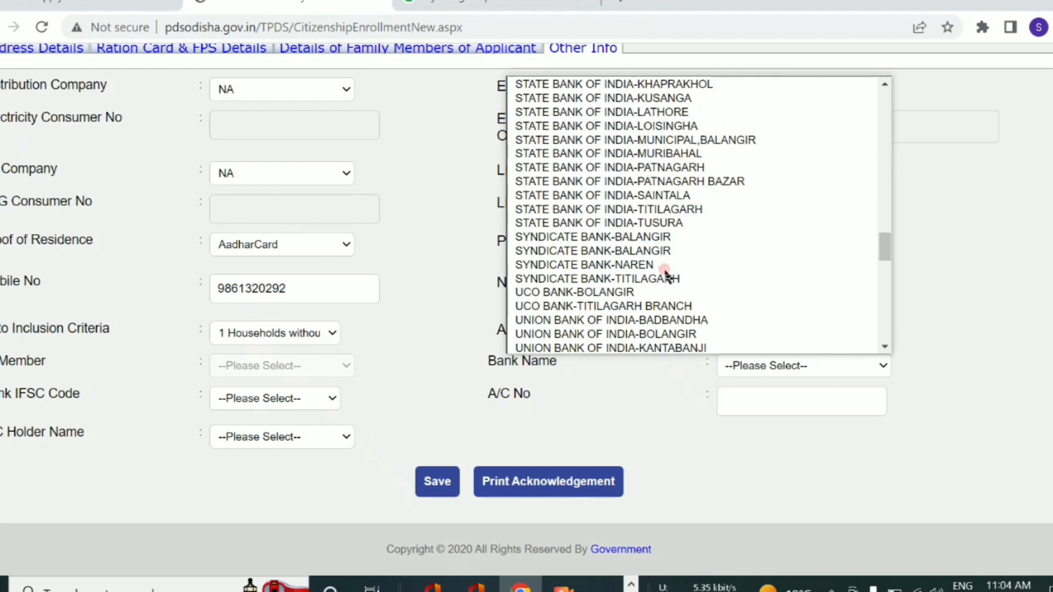
pyautogui.scroll(-5, 674, 250)
pyautogui.scroll(20, 669, 242)
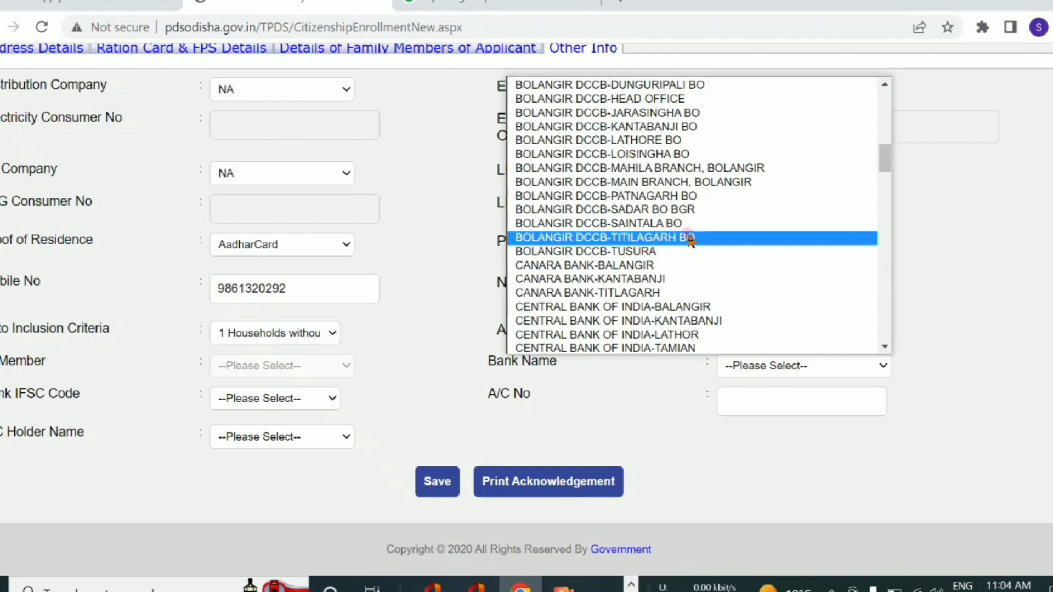
pyautogui.scroll(-9, 687, 238)
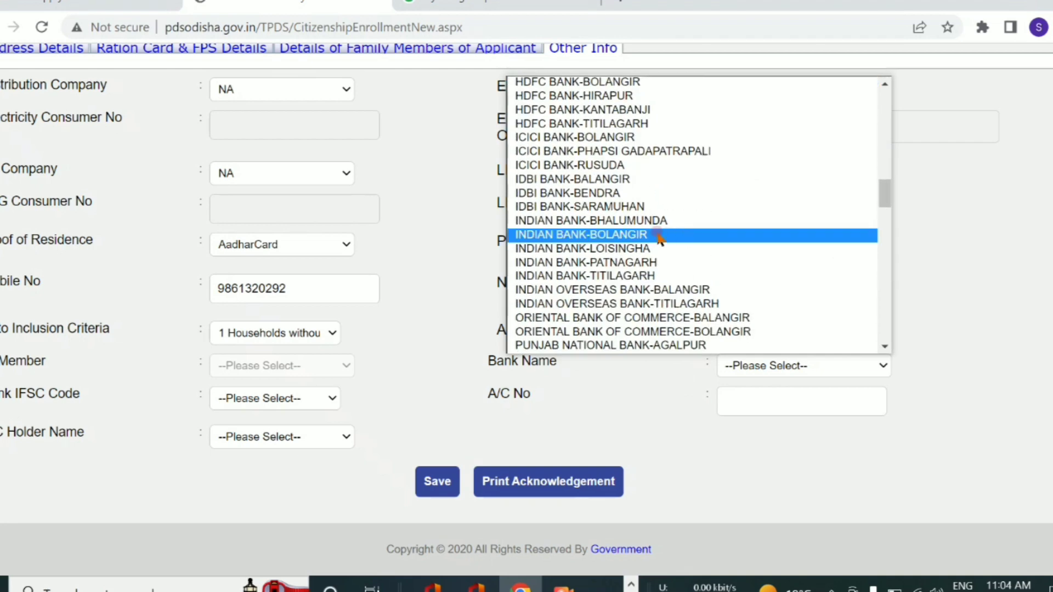
pyautogui.scroll(-3, 636, 226)
pyautogui.scroll(-3, 658, 241)
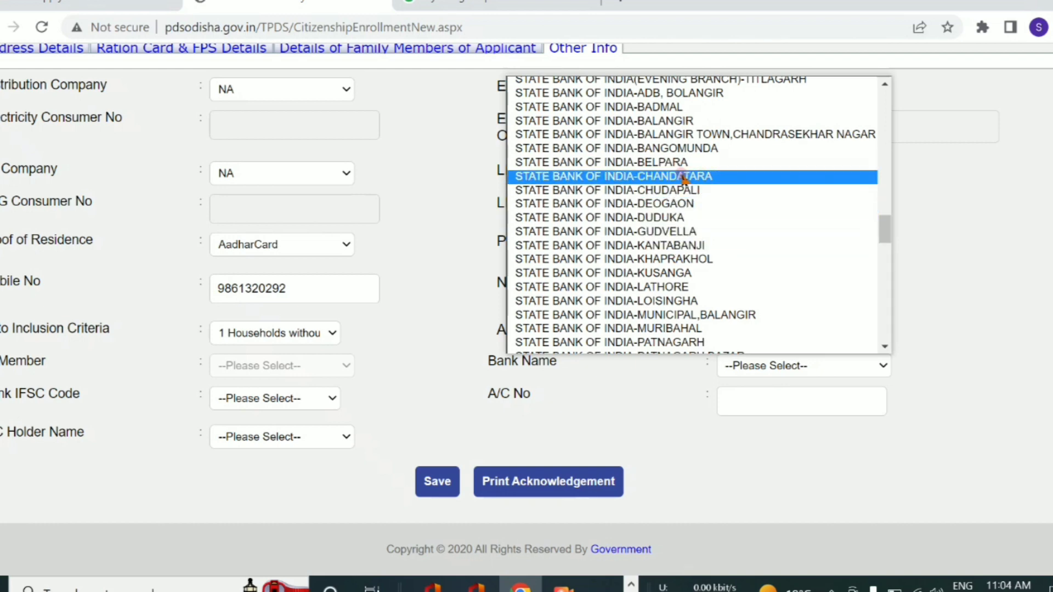
pyautogui.click(608, 162)
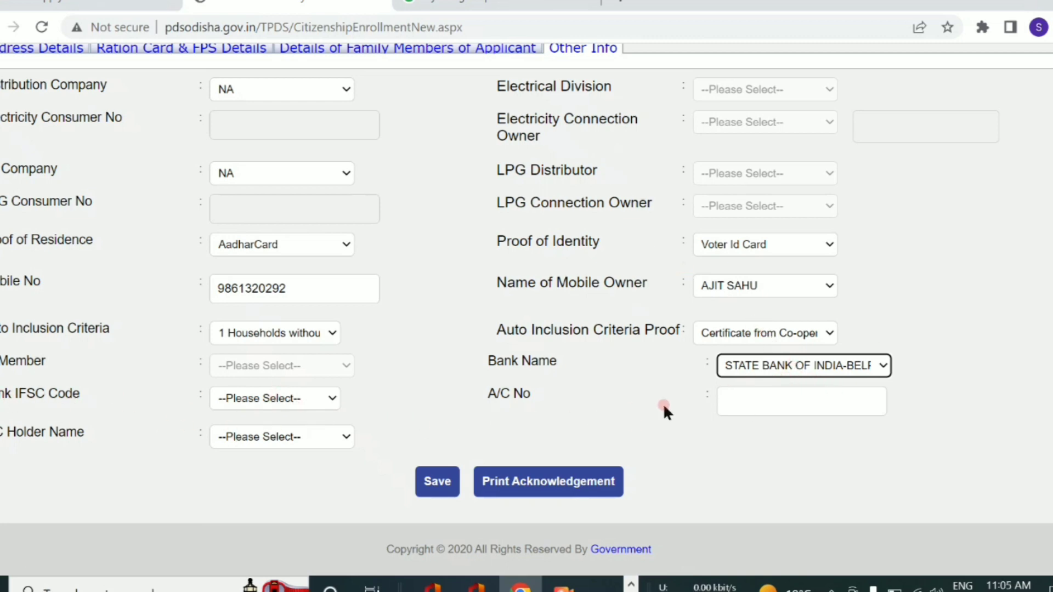
# - Select Belpara IFSC code SBIN0003922 and enter the applicant's bank account number
pyautogui.click(270, 402)
pyautogui.scroll(-1, 277, 365)
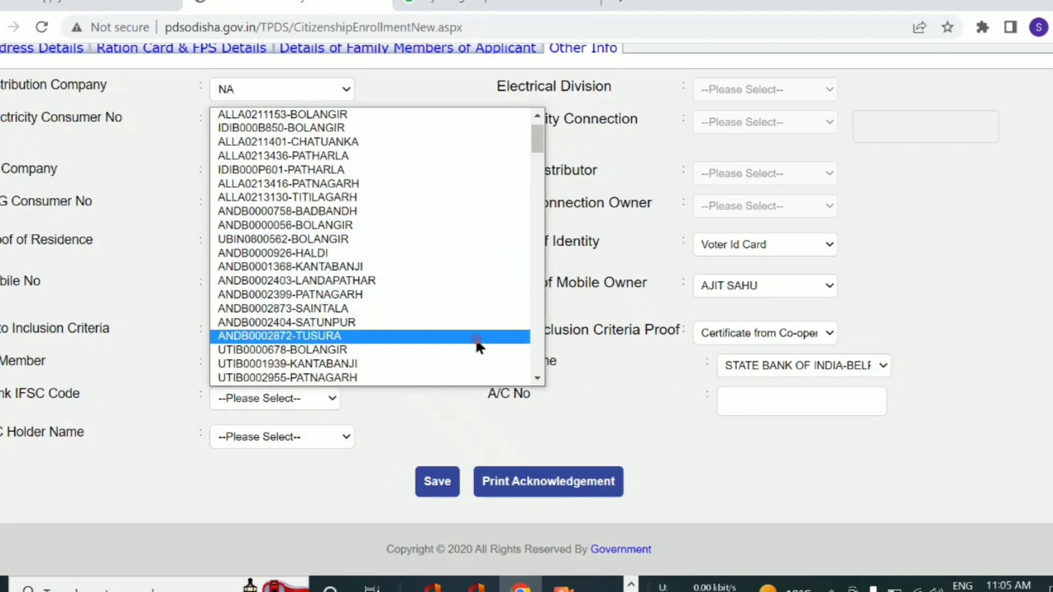
pyautogui.scroll(-4, 339, 299)
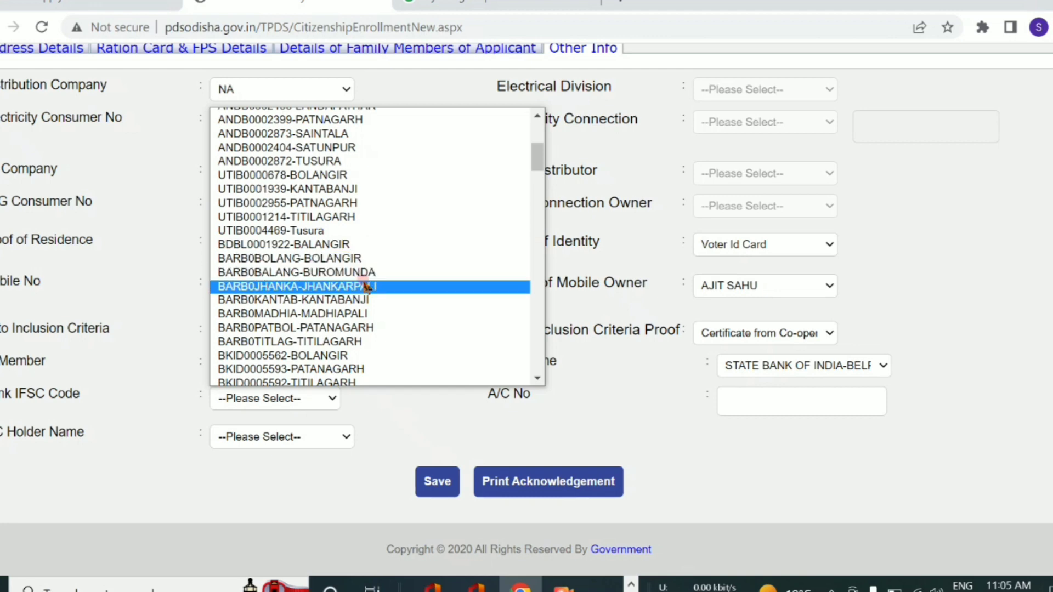
pyautogui.scroll(-4, 363, 285)
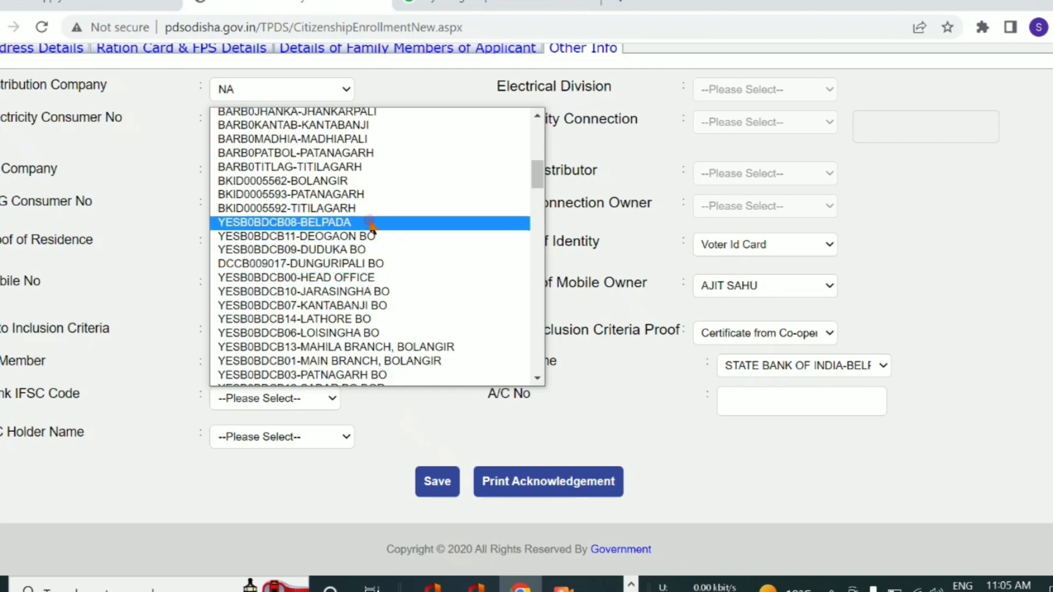
pyautogui.click(303, 222)
pyautogui.click(752, 401)
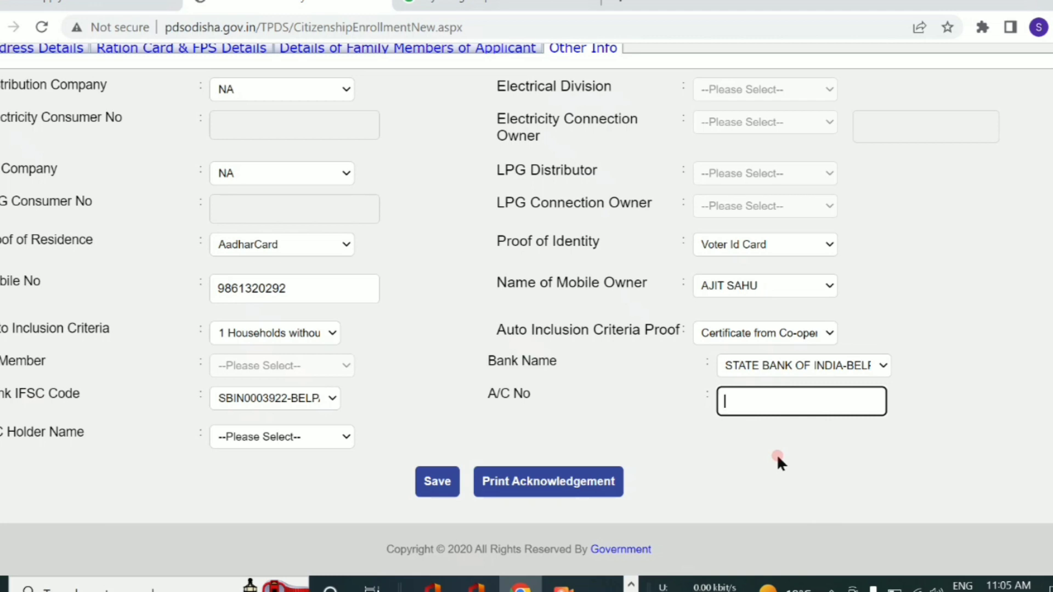
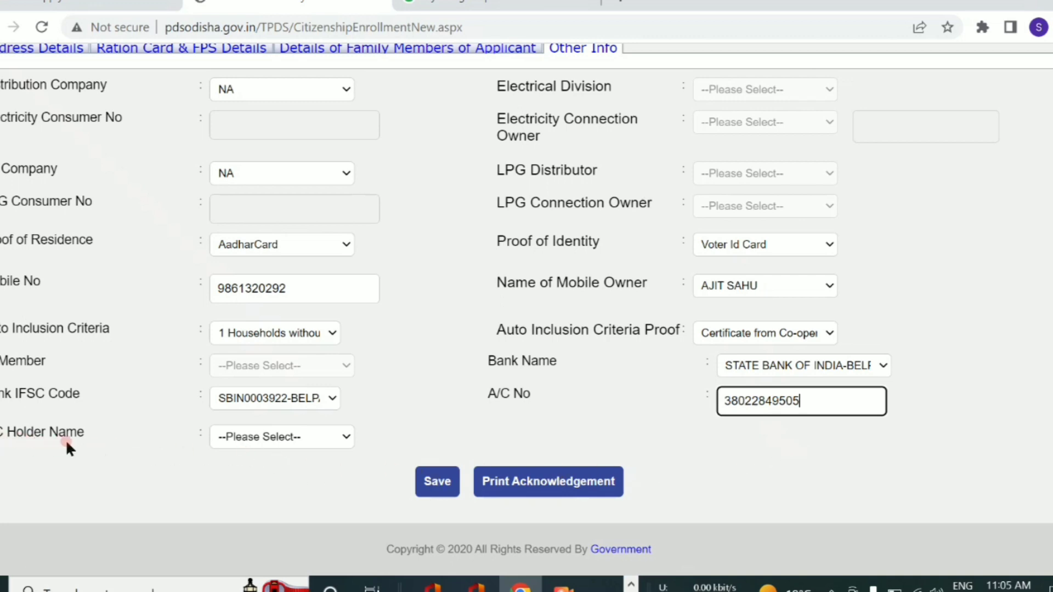
# - Set a family member as A/C Holder Name and submit with Print Acknowledgement
pyautogui.click(253, 437)
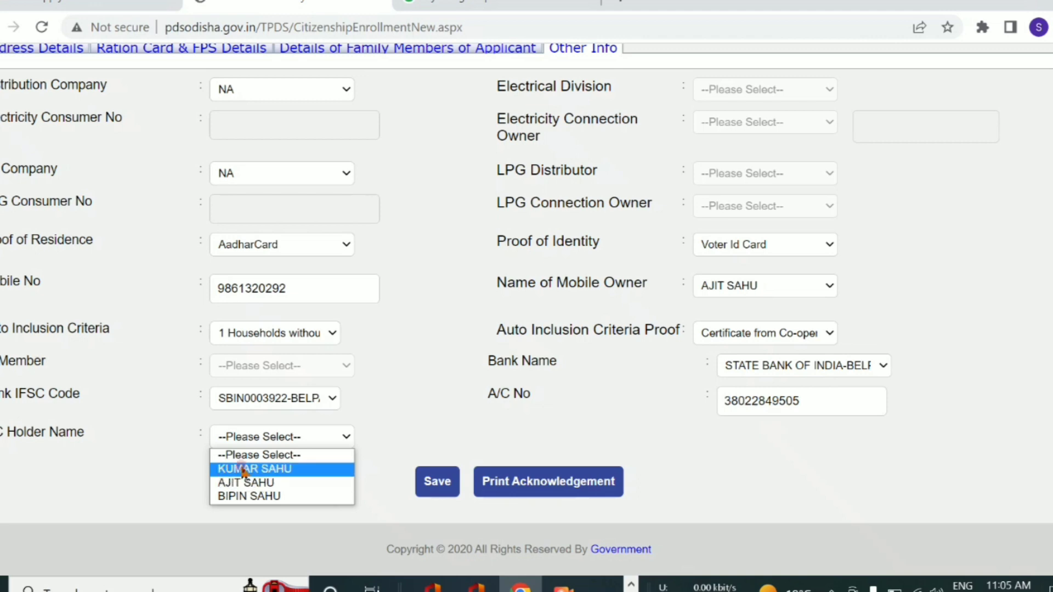
pyautogui.click(253, 469)
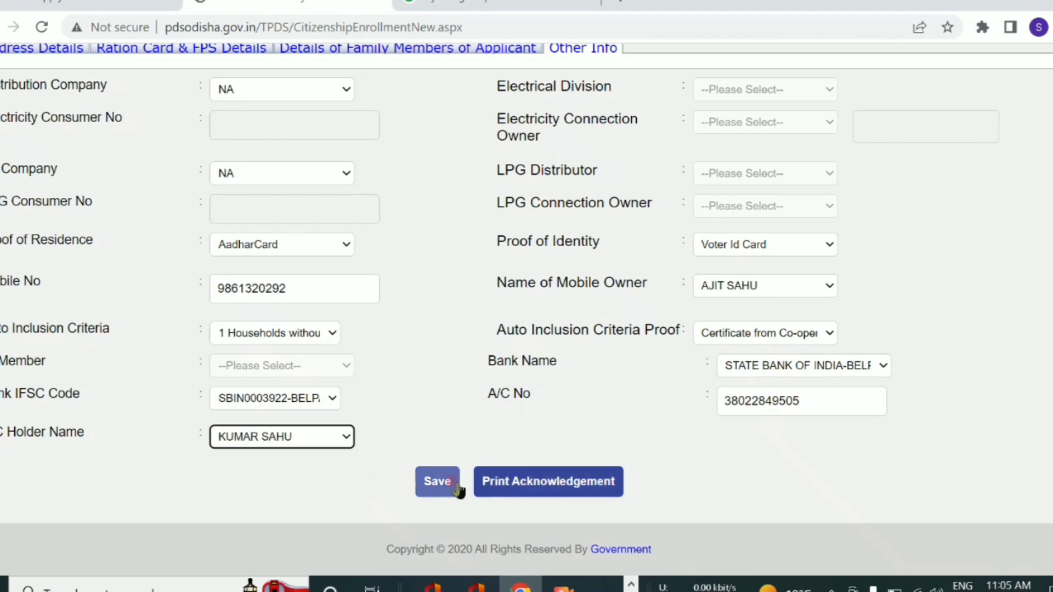
pyautogui.click(535, 485)
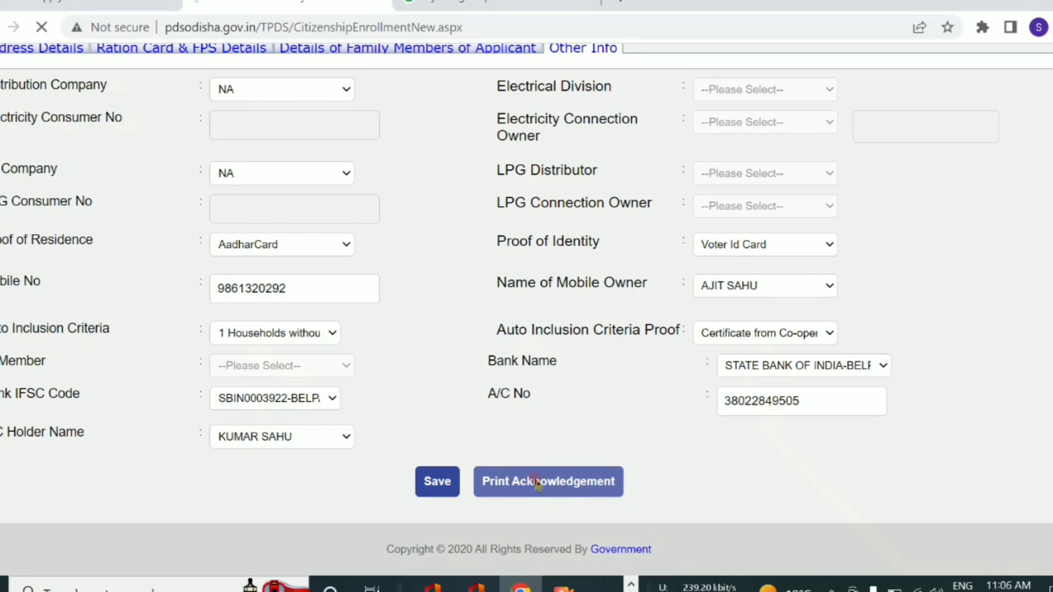